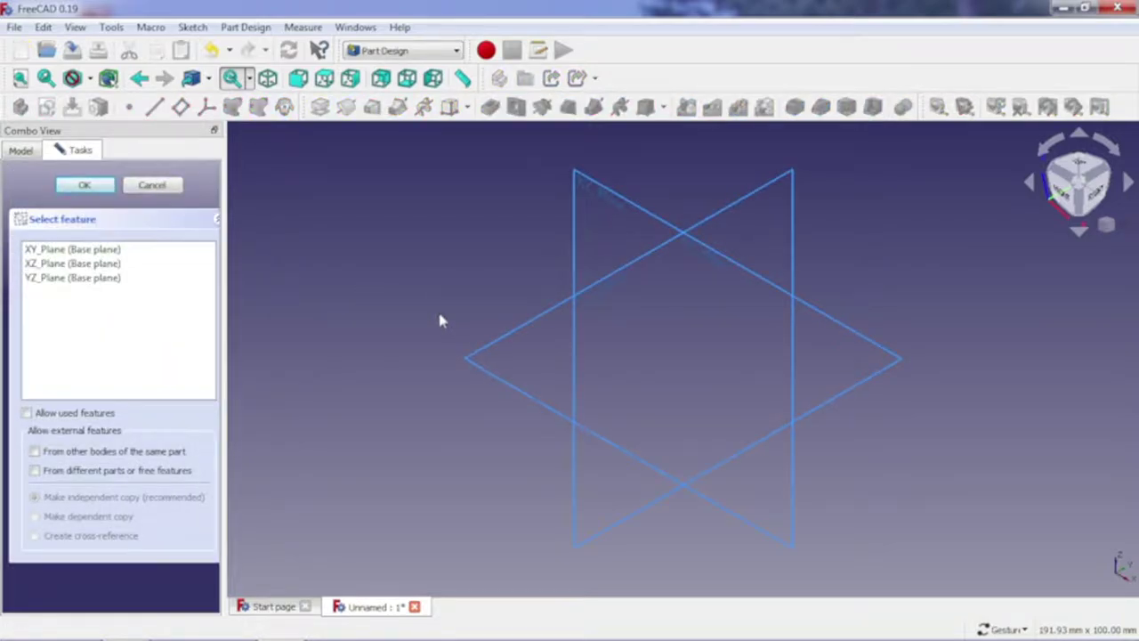
Step: Create a sketch on the XY plane and draw a rectangle from the origin, about 115 by 58 mm
click(468, 361)
click(87, 186)
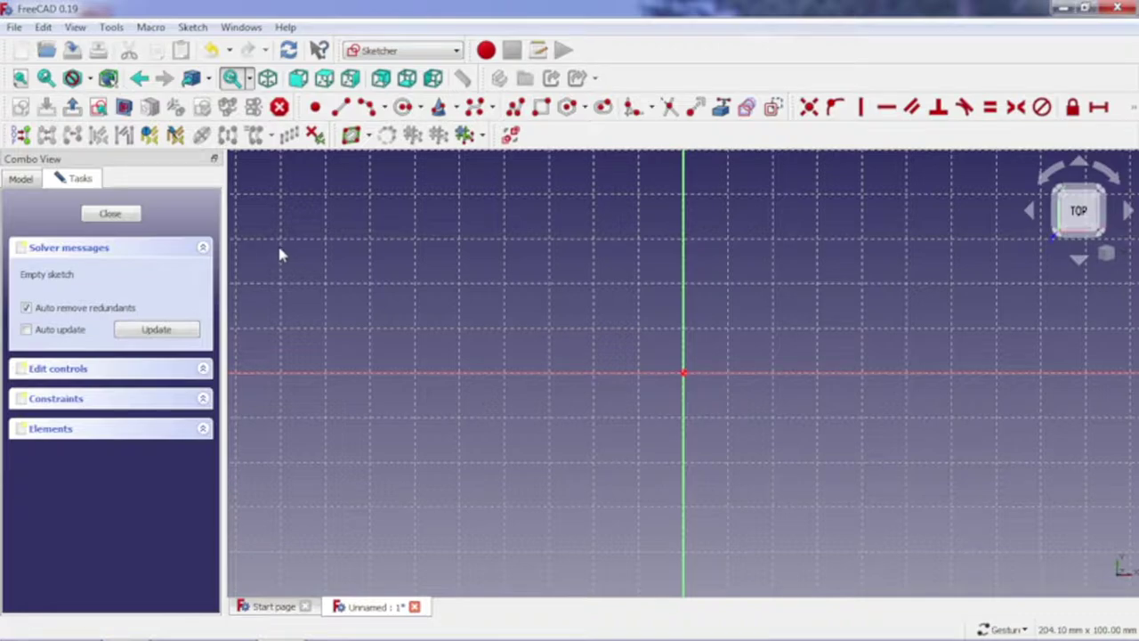
mouse_move(831, 359)
right_down()
mouse_move(575, 422)
mouse_move(558, 456)
right_up()
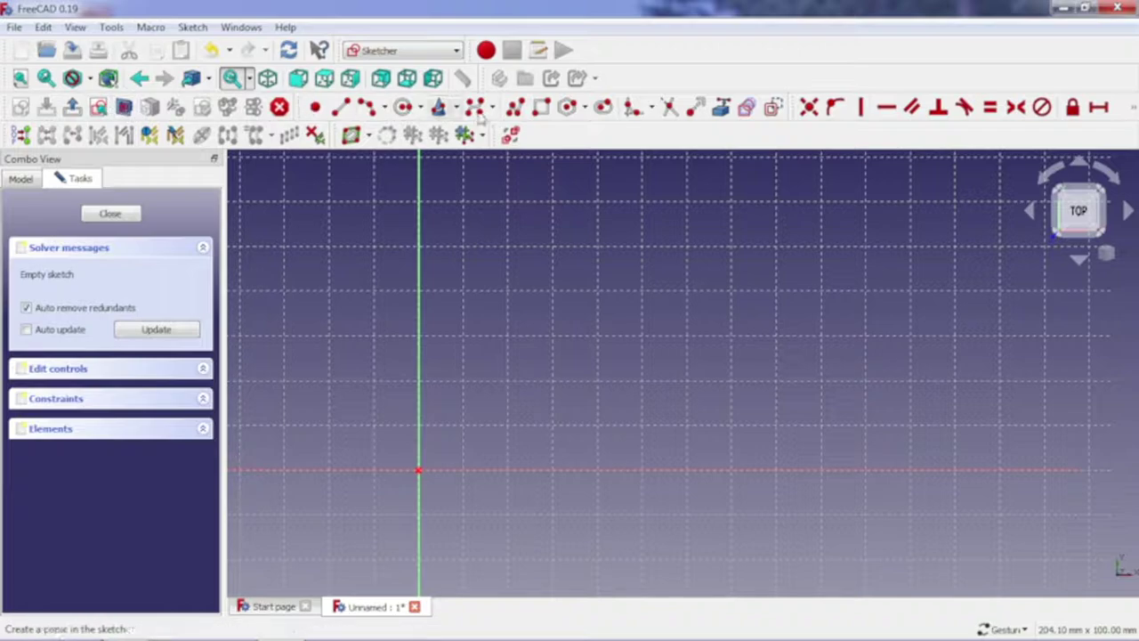
click(542, 107)
click(419, 470)
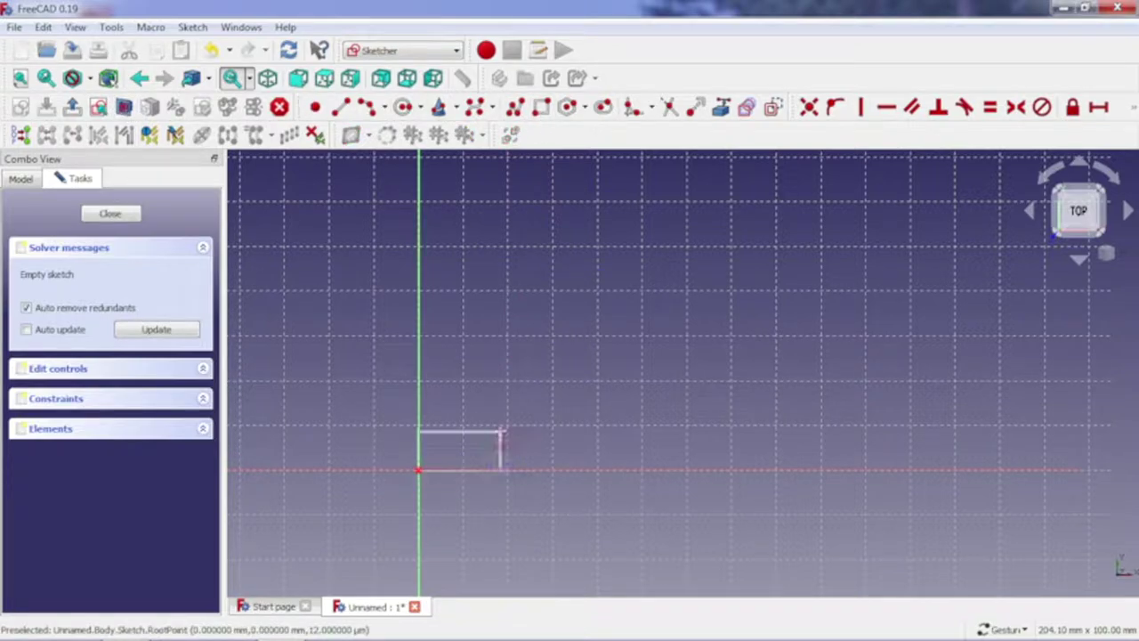
click(933, 212)
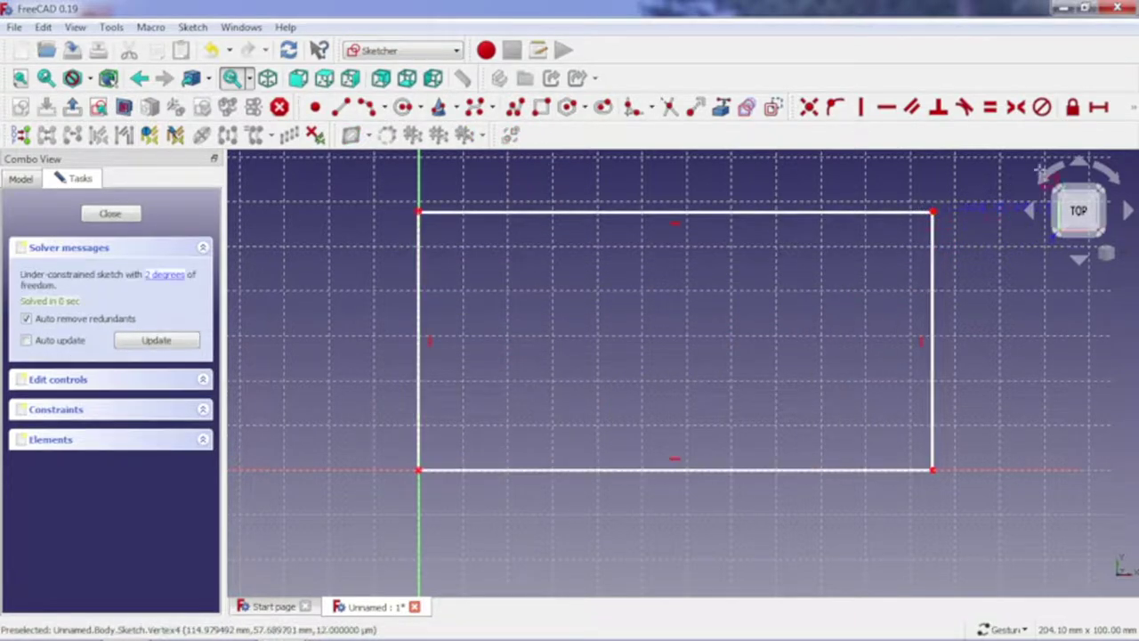
Step: Constrain the rectangle to 120 mm wide and 80 mm high, then finish the sketch
click(1101, 109)
click(806, 212)
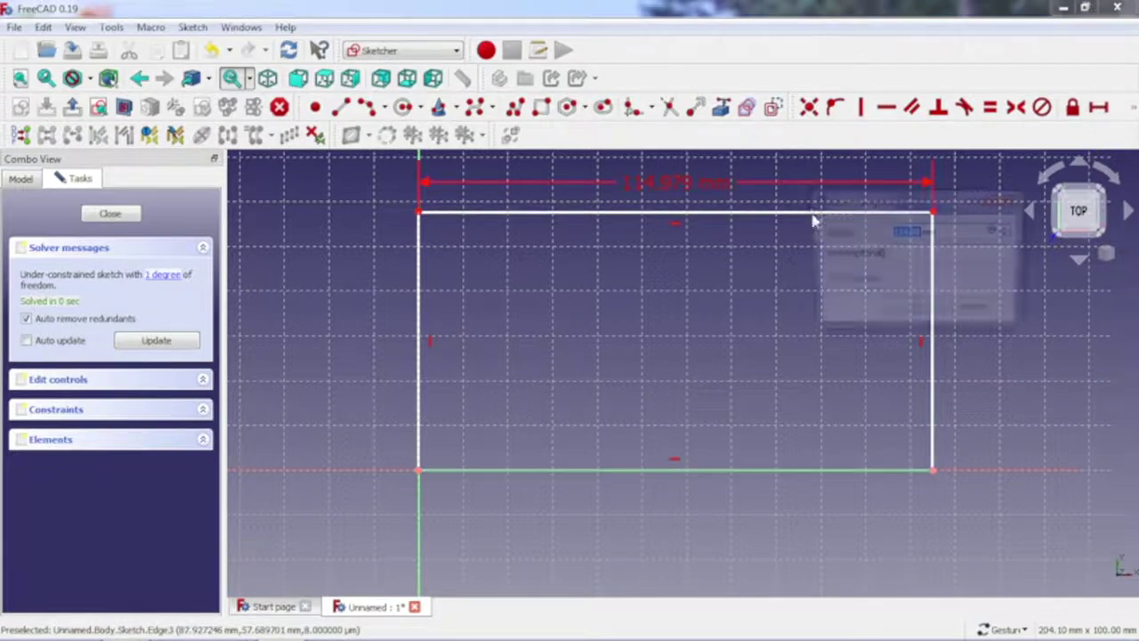
text(120)
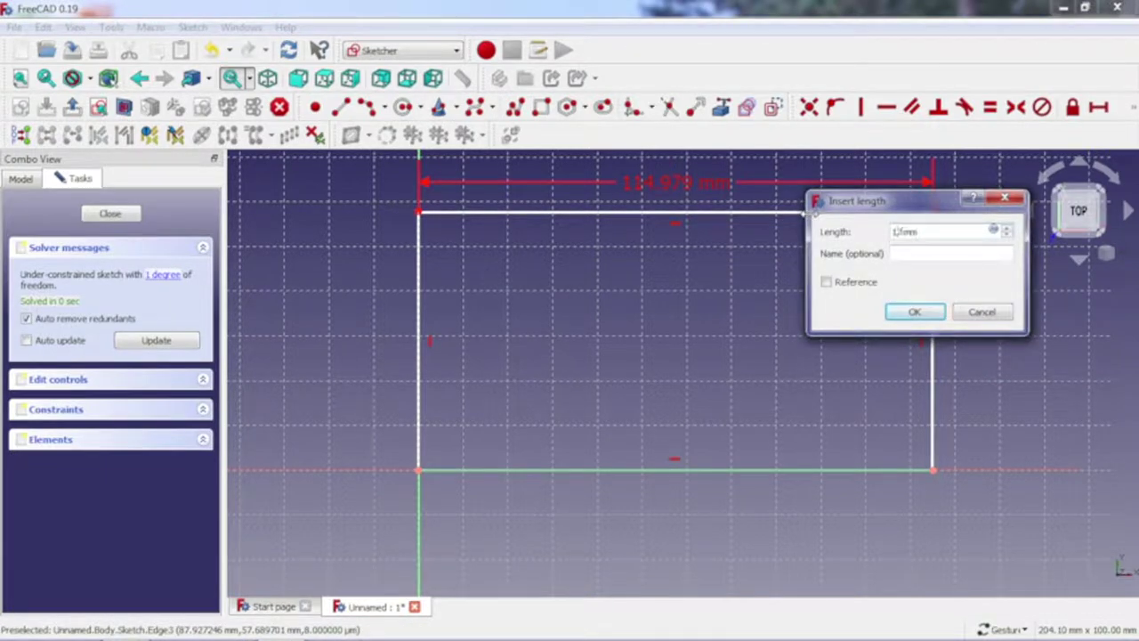
key(Return)
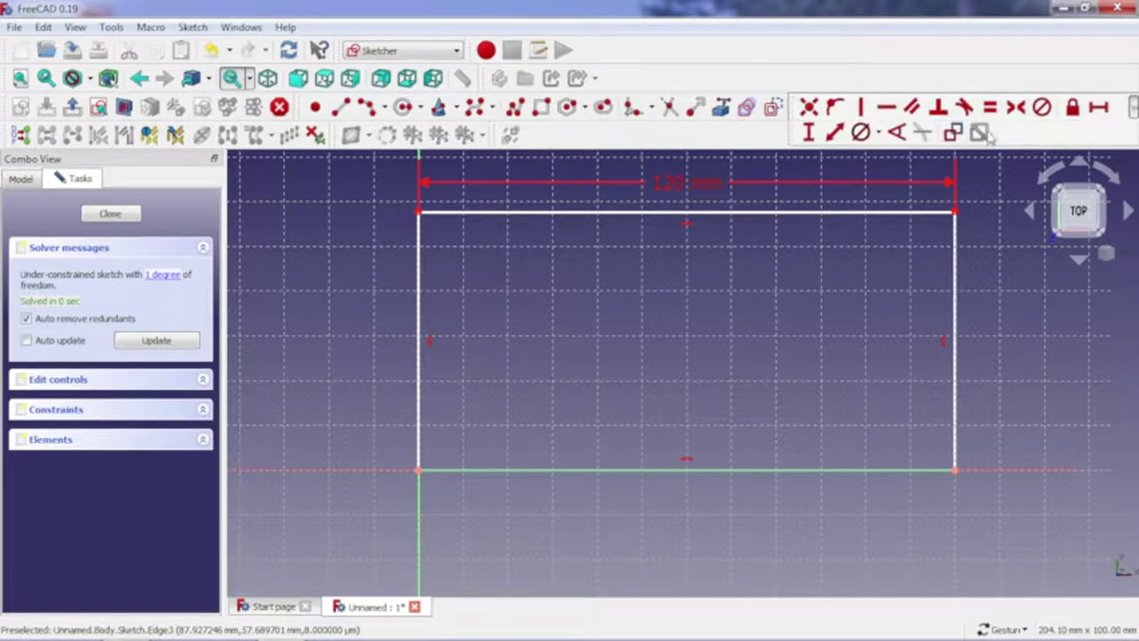
click(957, 296)
text(100)
key(Return)
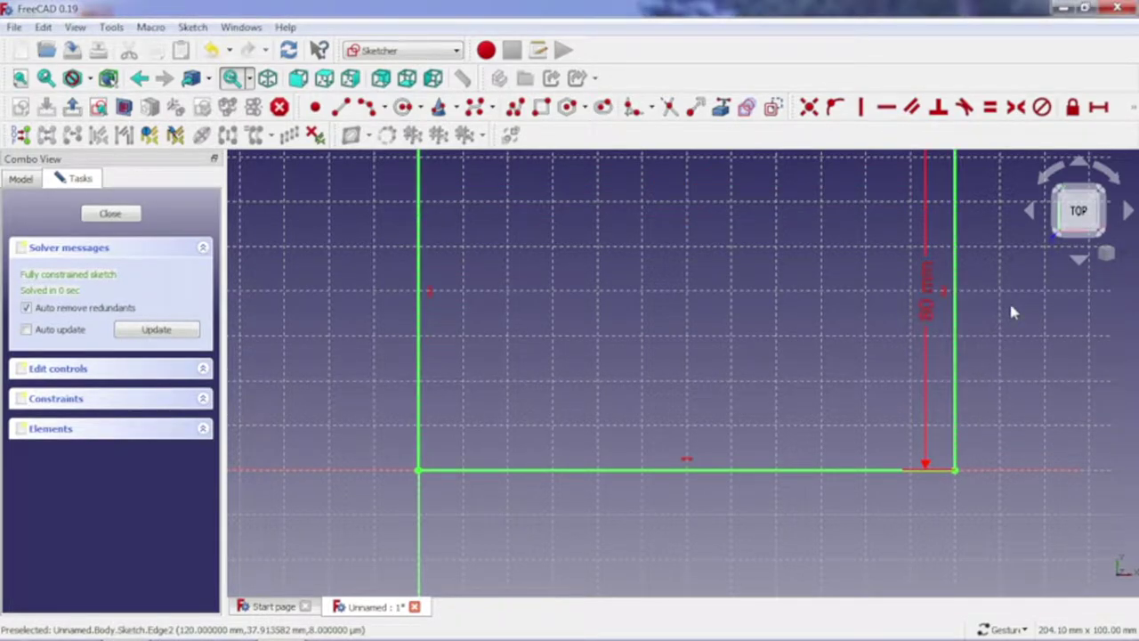
click(19, 77)
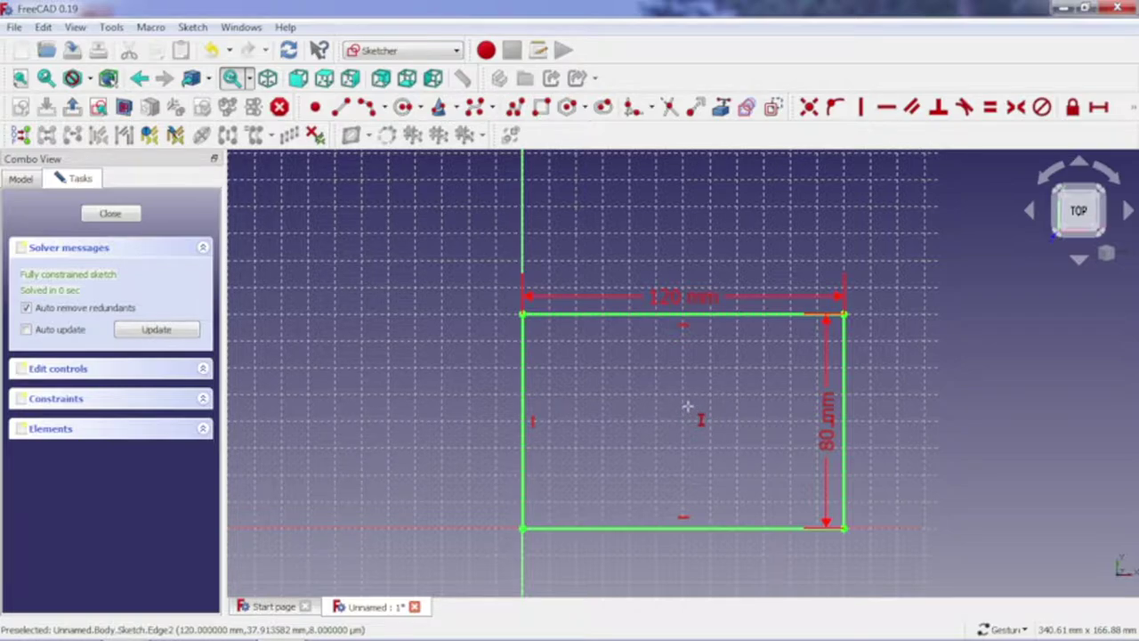
click(110, 214)
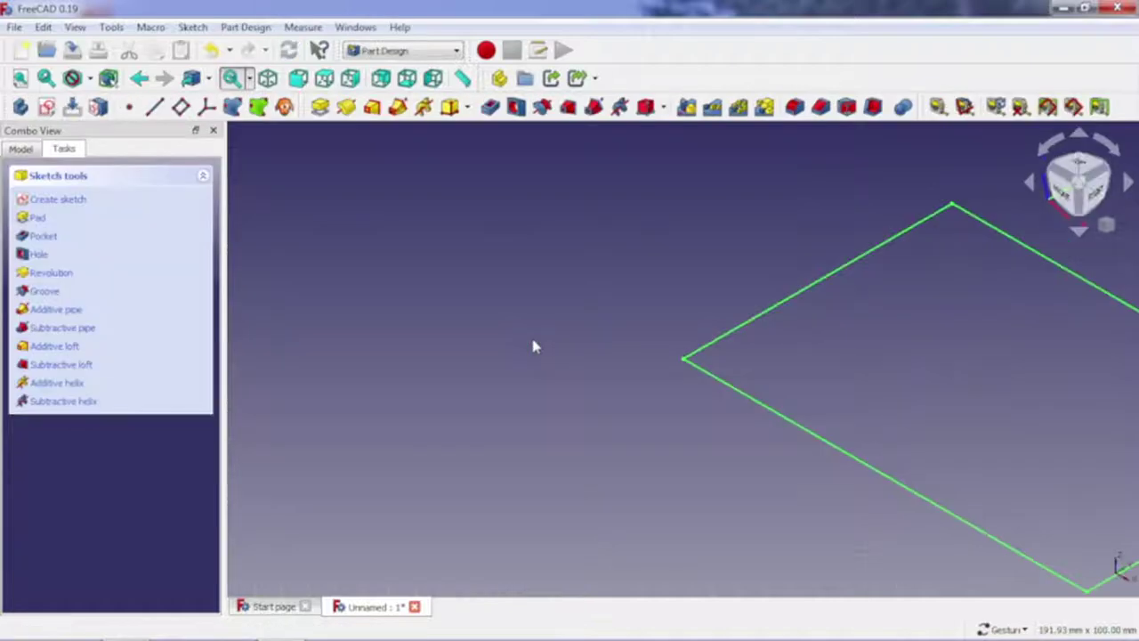
Step: Pad the rectangle sketch to a length of 50 mm
click(20, 78)
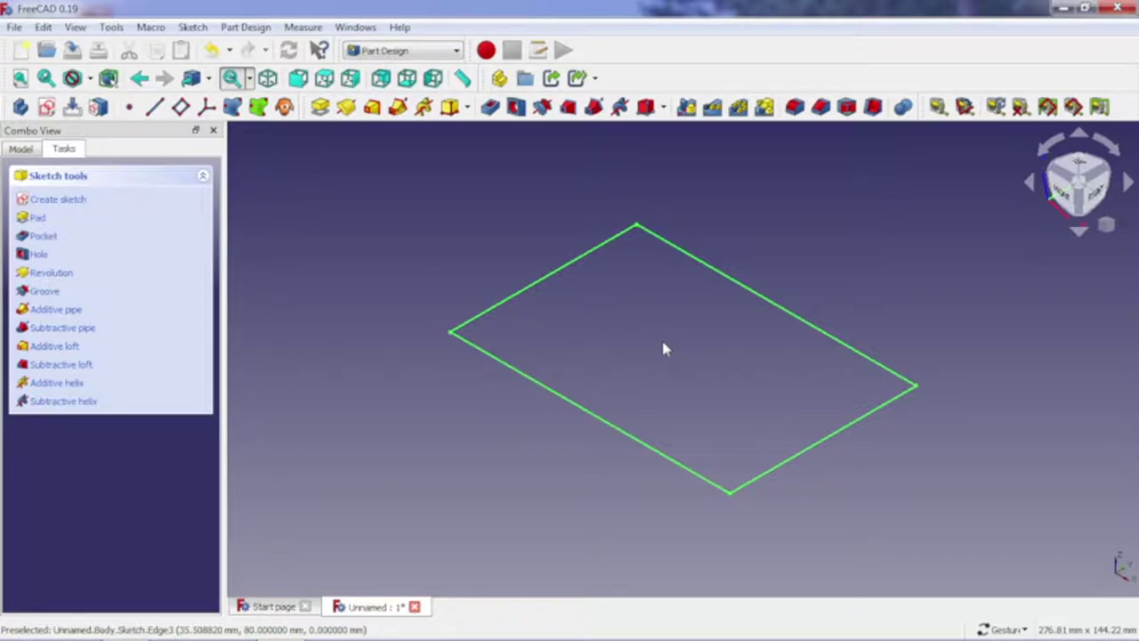
click(320, 107)
text(50)
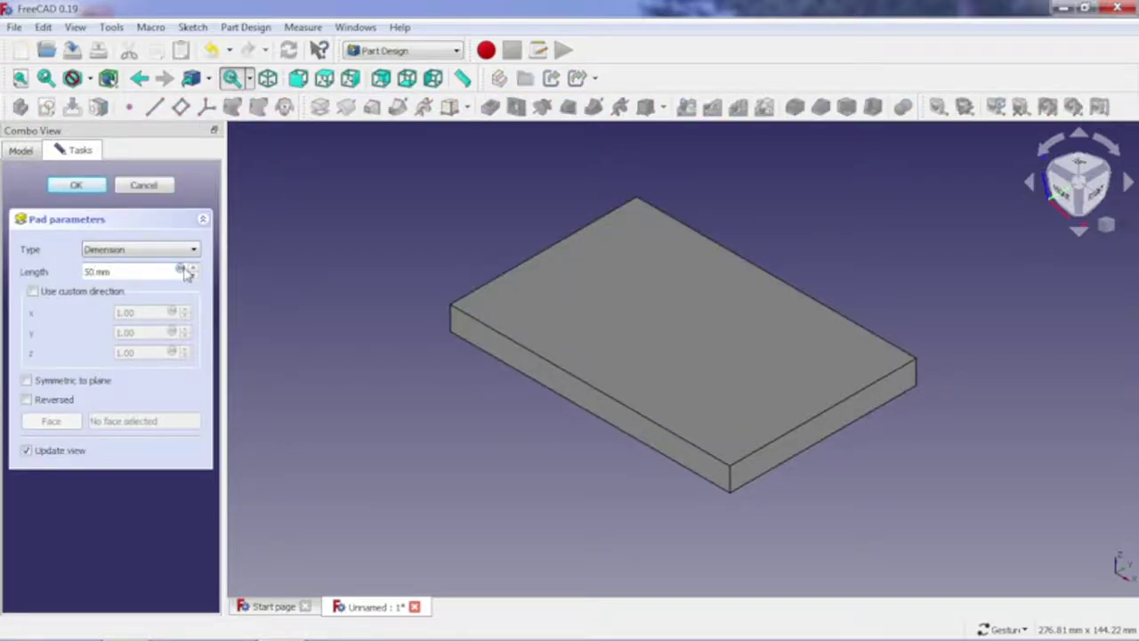
key(Return)
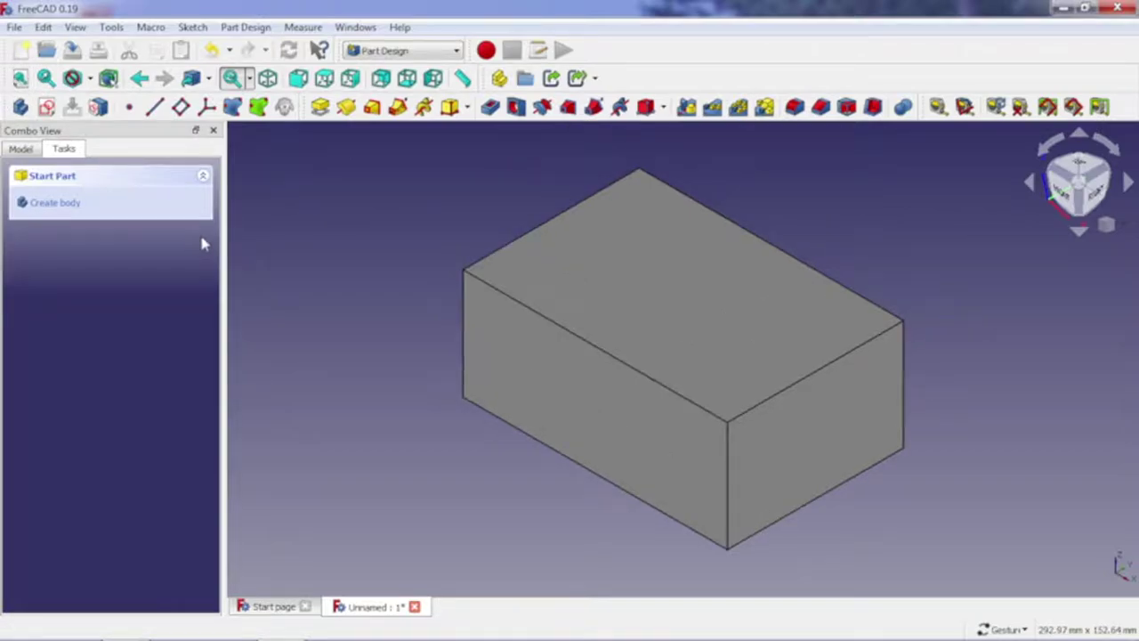
Step: Create a sketch on the block's top face and link the face's upper and right edges as external geometry
click(620, 280)
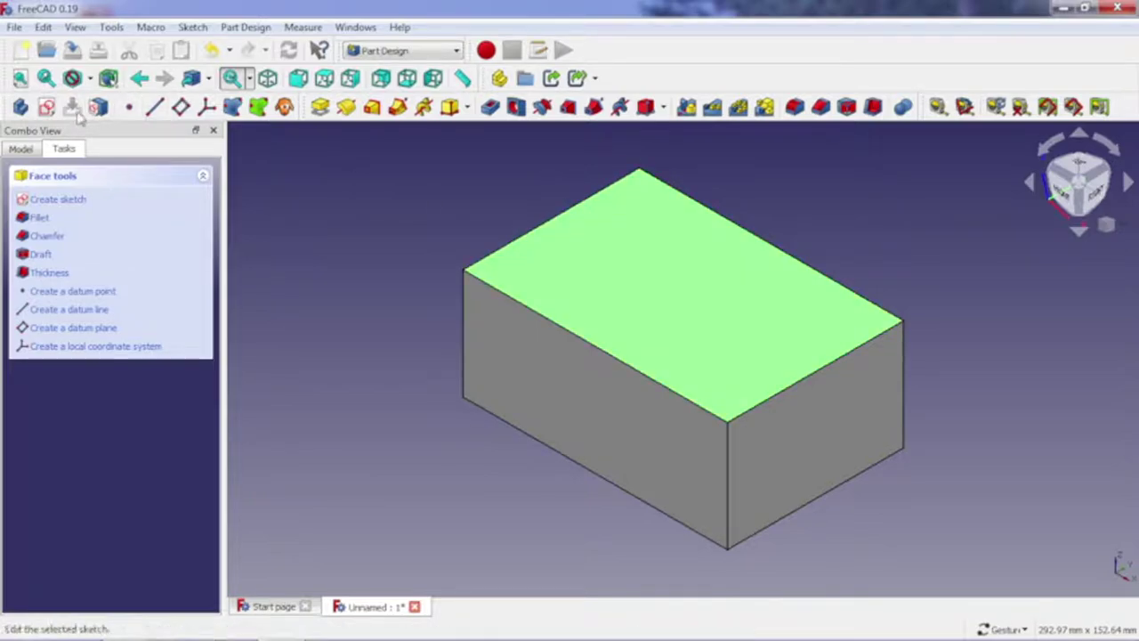
click(47, 107)
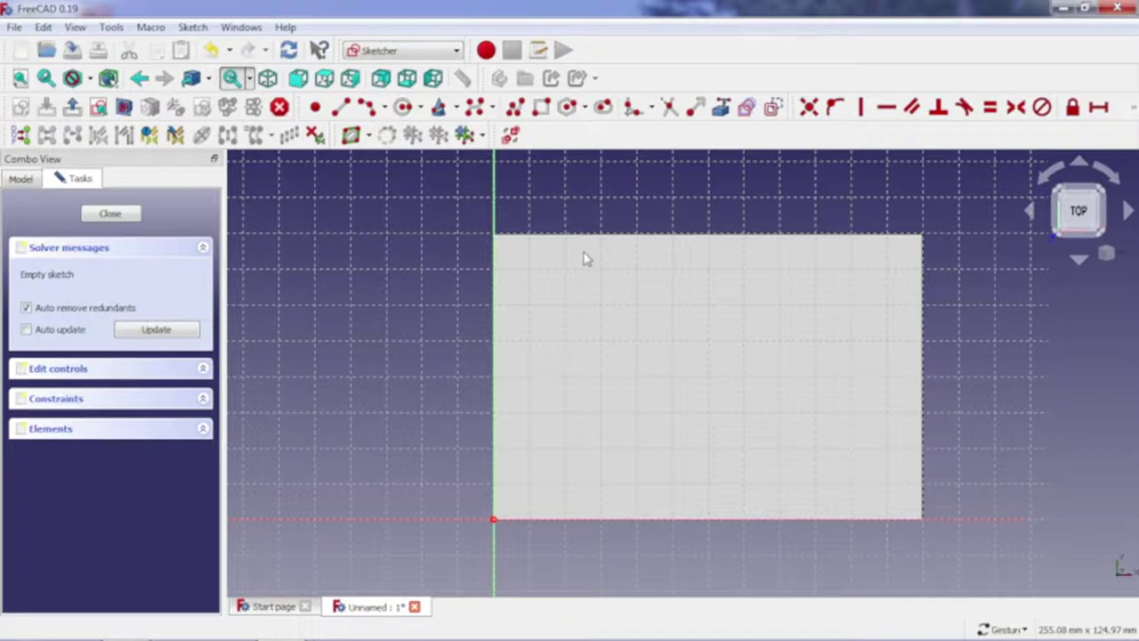
click(720, 107)
click(670, 235)
click(923, 334)
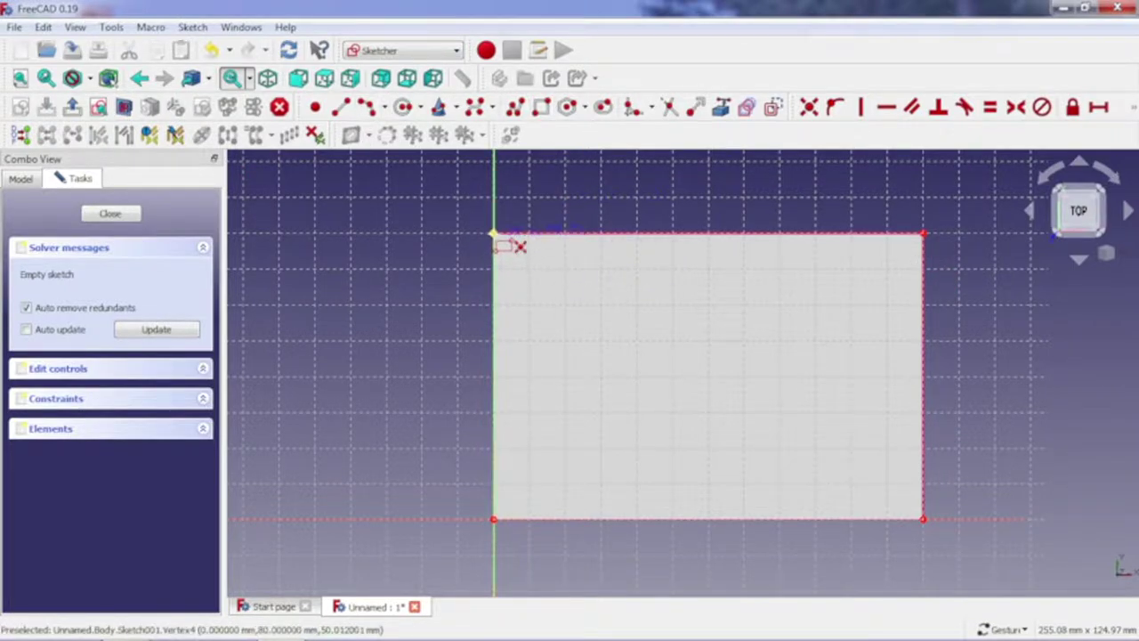
Step: Draw a rectangle from the face's upper-left corner and constrain it to 60 mm wide and 40 mm high
click(655, 327)
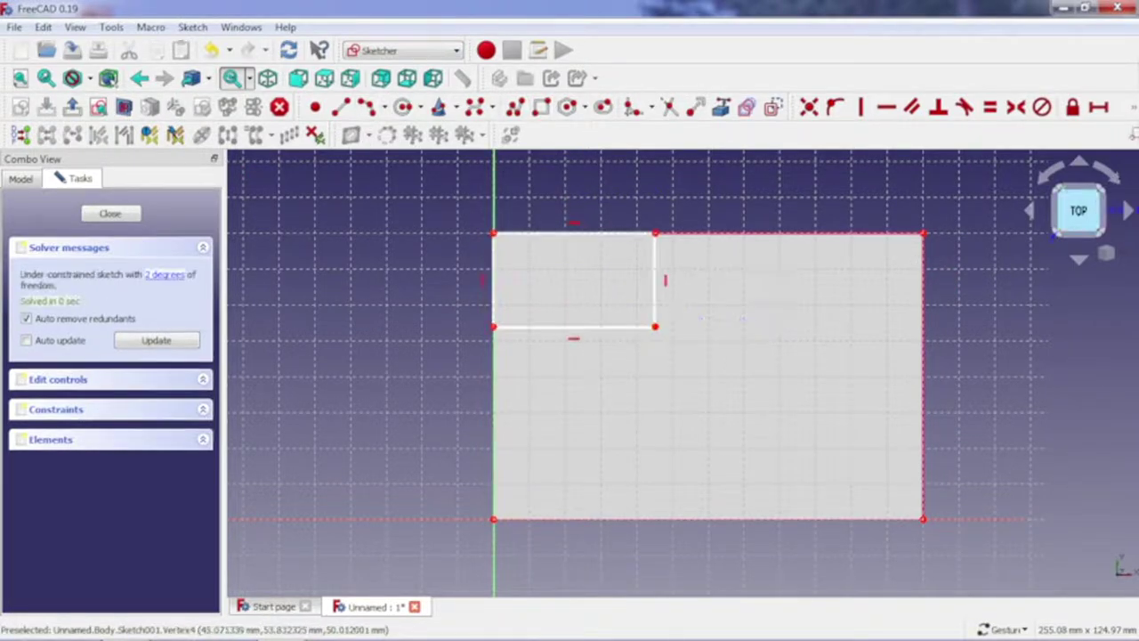
click(1100, 108)
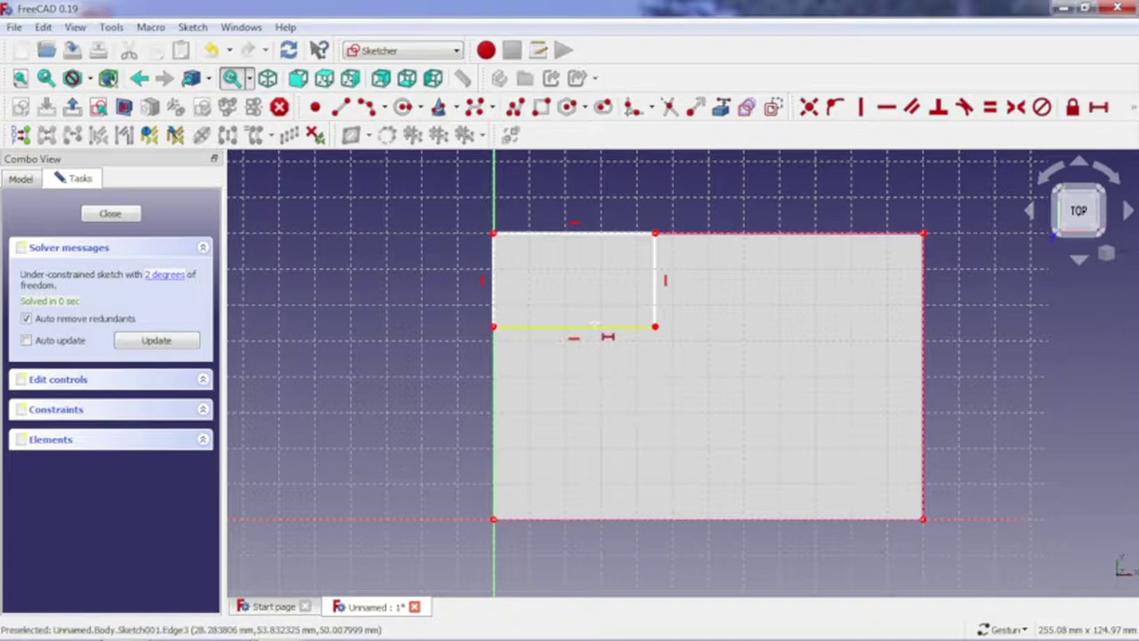
click(597, 327)
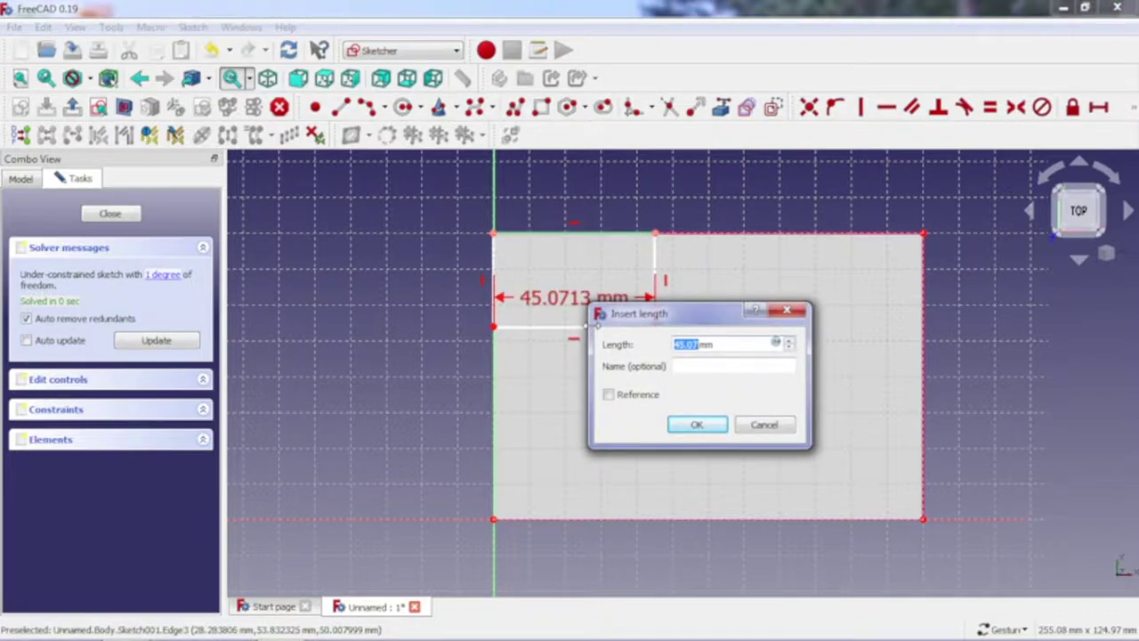
text(60)
key(Return)
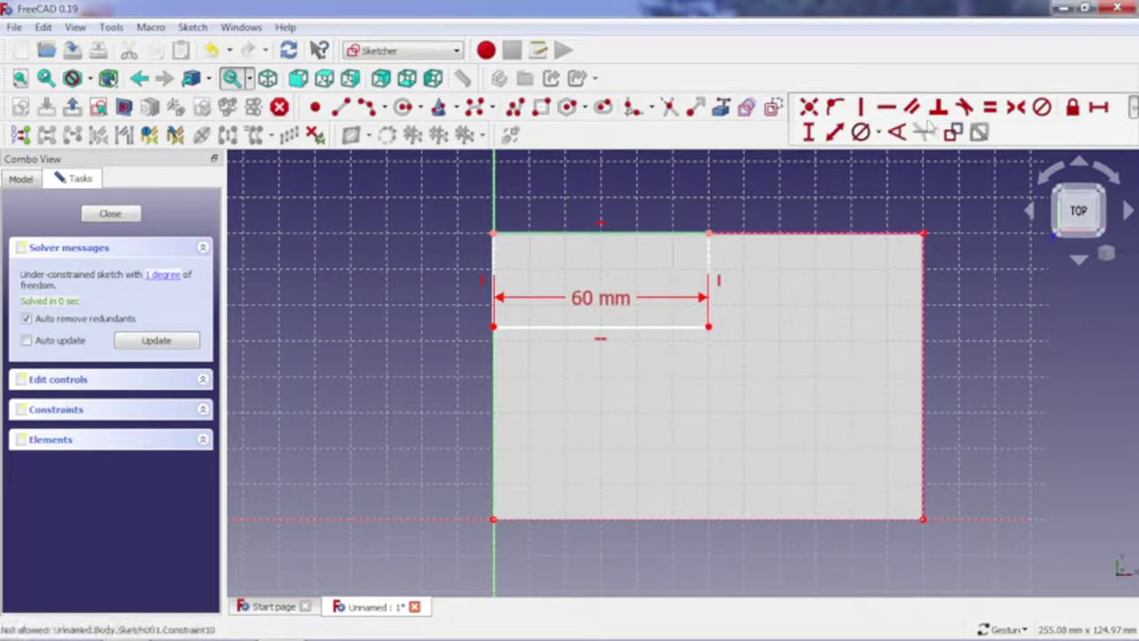
click(720, 281)
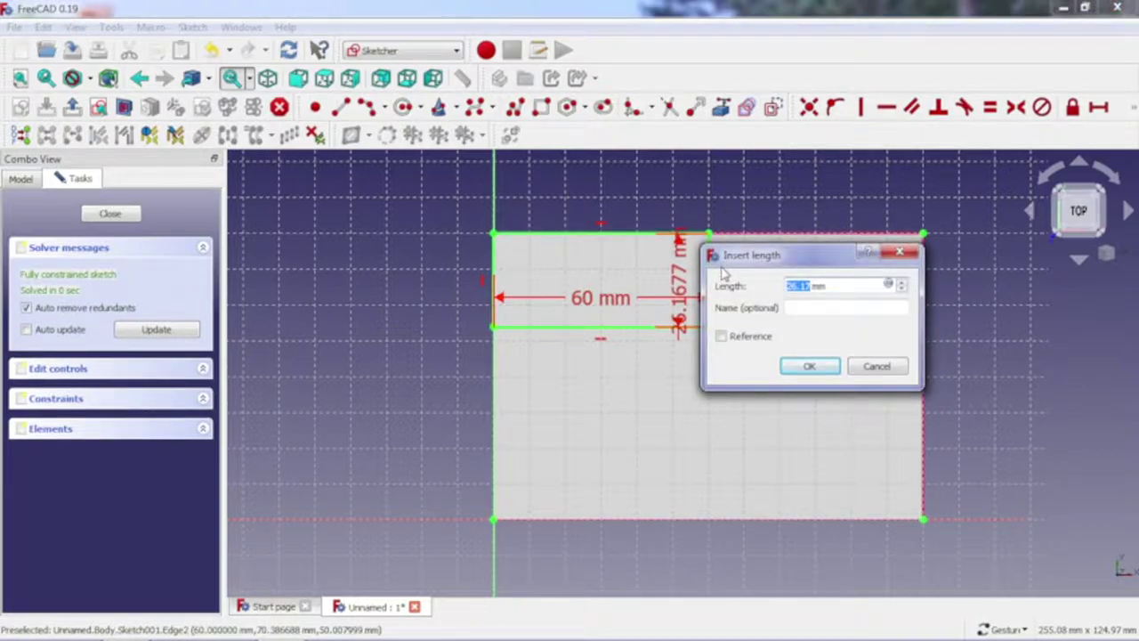
text(40)
key(Return)
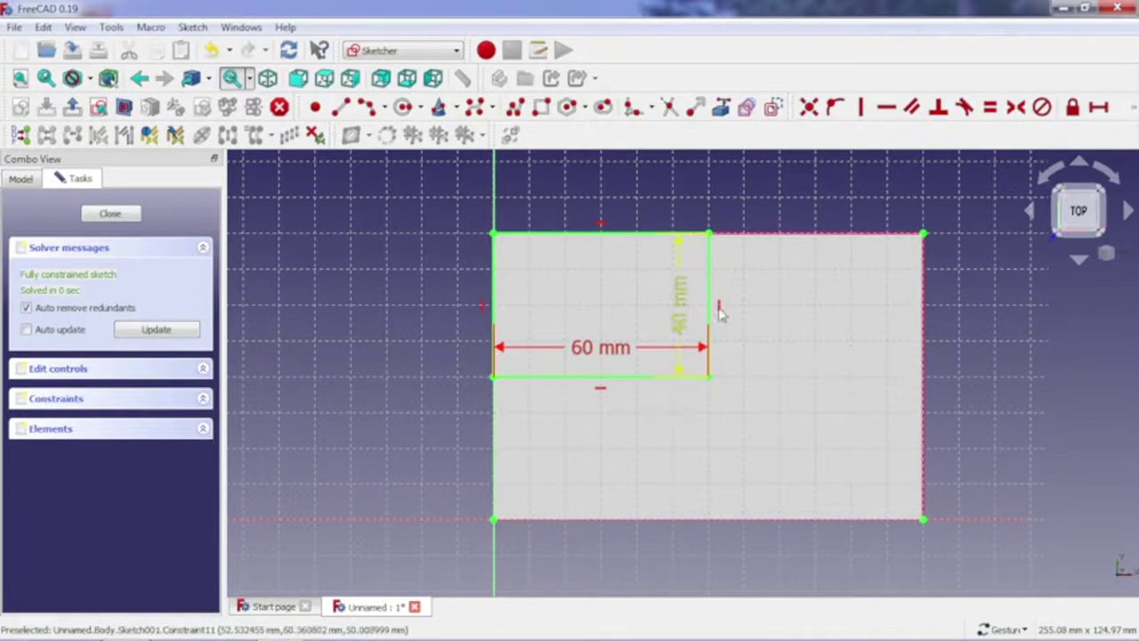
Step: Move the 60 mm and 40 mm dimensions outside the small rectangle and finish the sketch
drag(681, 304, 826, 330)
drag(600, 348, 594, 432)
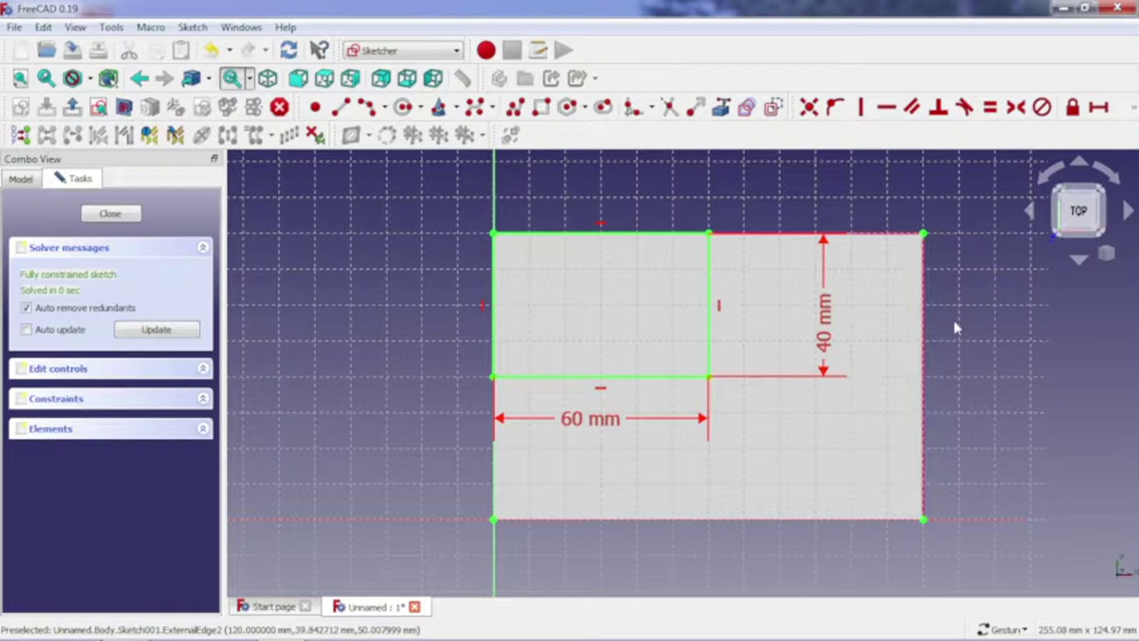
click(129, 218)
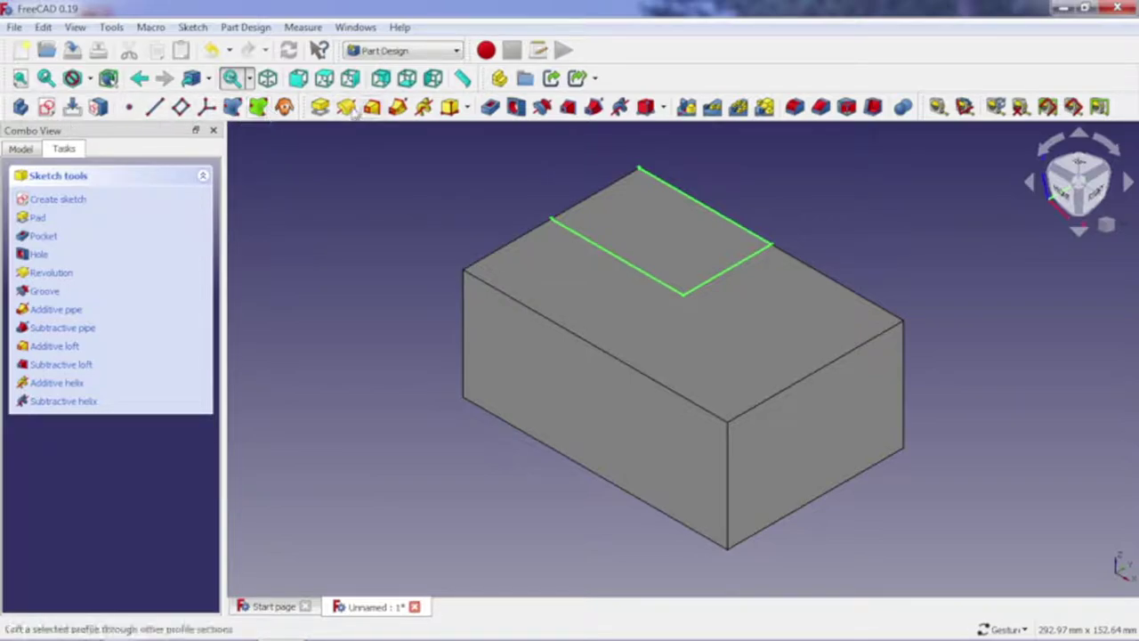
Step: Pad the 60 by 40 mm rectangle upward to a length of 50 mm
click(319, 106)
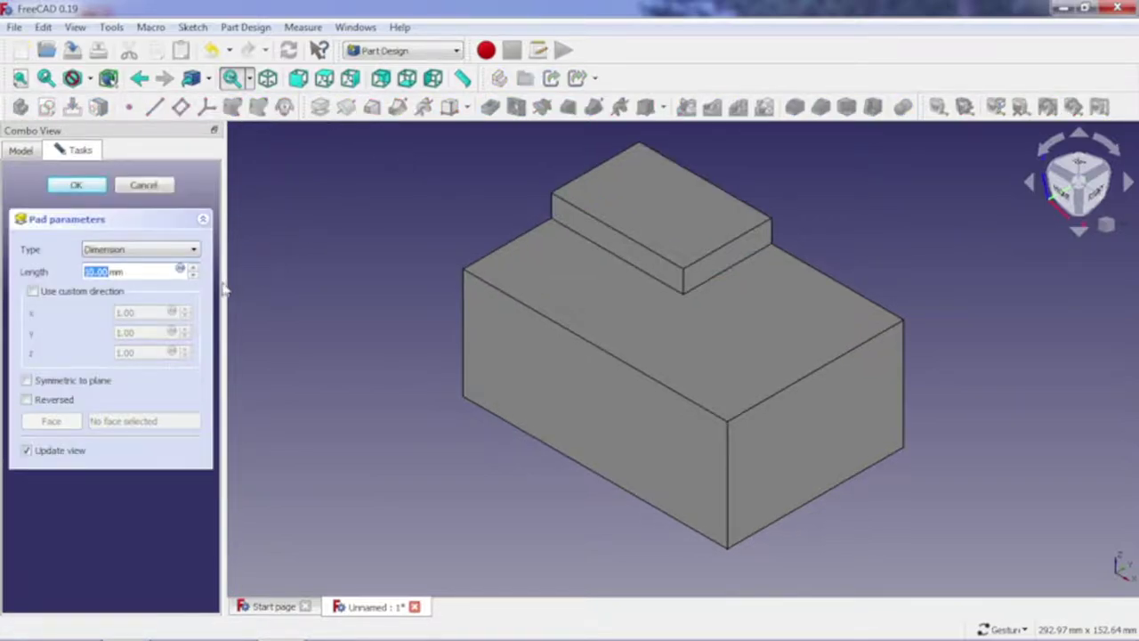
click(193, 268)
click(193, 269)
click(193, 269)
click(193, 269)
click(193, 269)
click(193, 269)
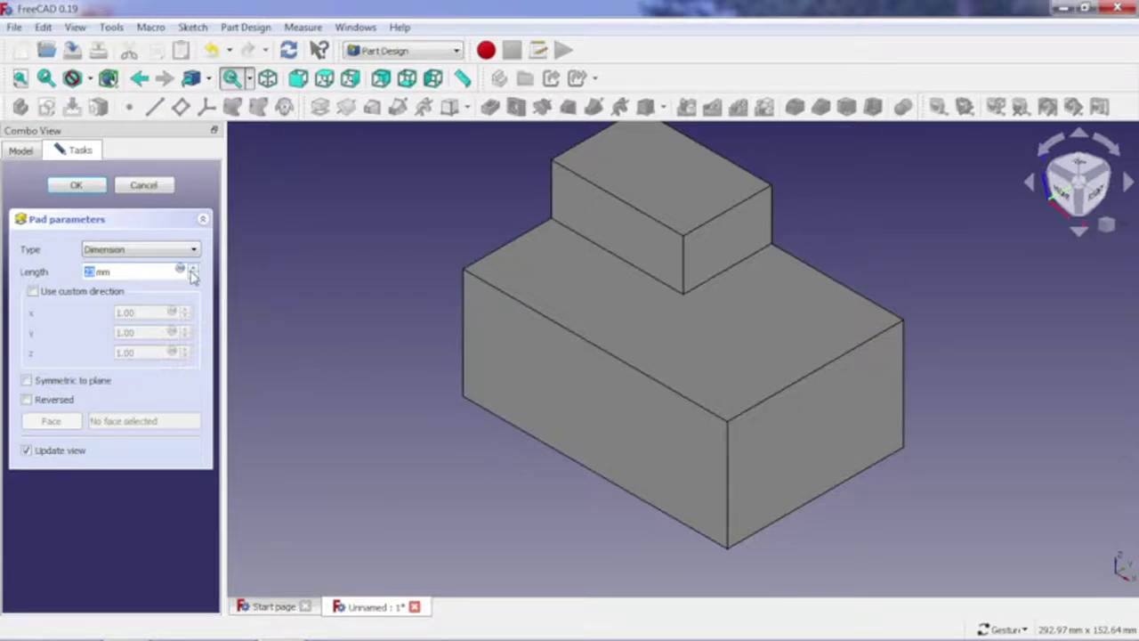
text(50)
key(Return)
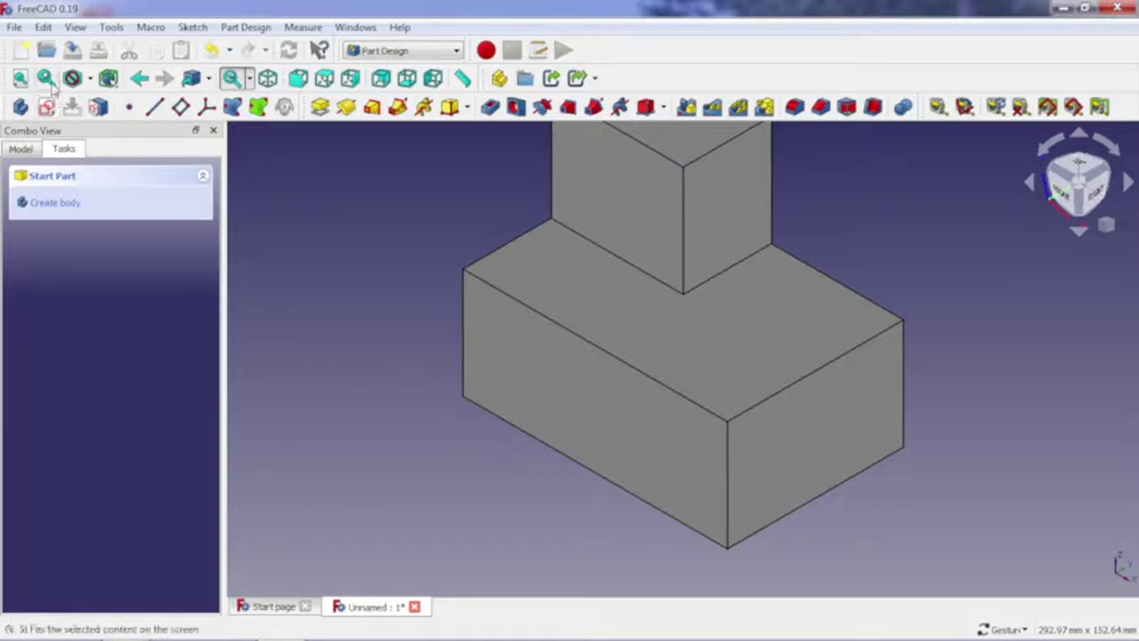
click(19, 78)
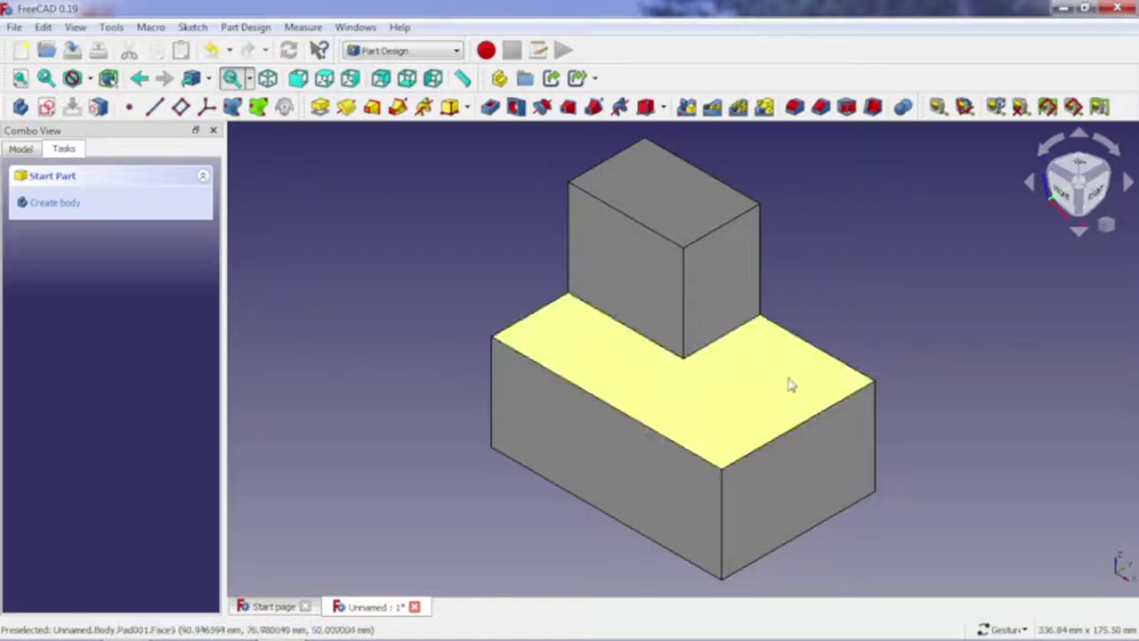
click(757, 405)
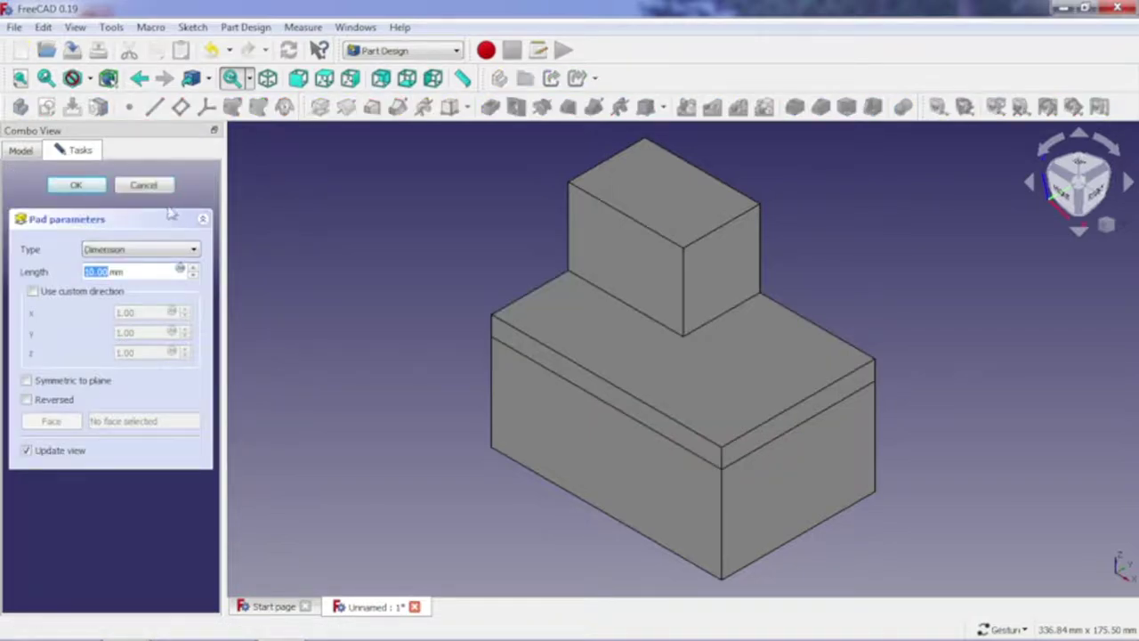
click(144, 184)
Step: Sketch a horizontal slot on the base block's L-shaped top face, about 17 mm between centres with a radius of about 4 mm
click(560, 322)
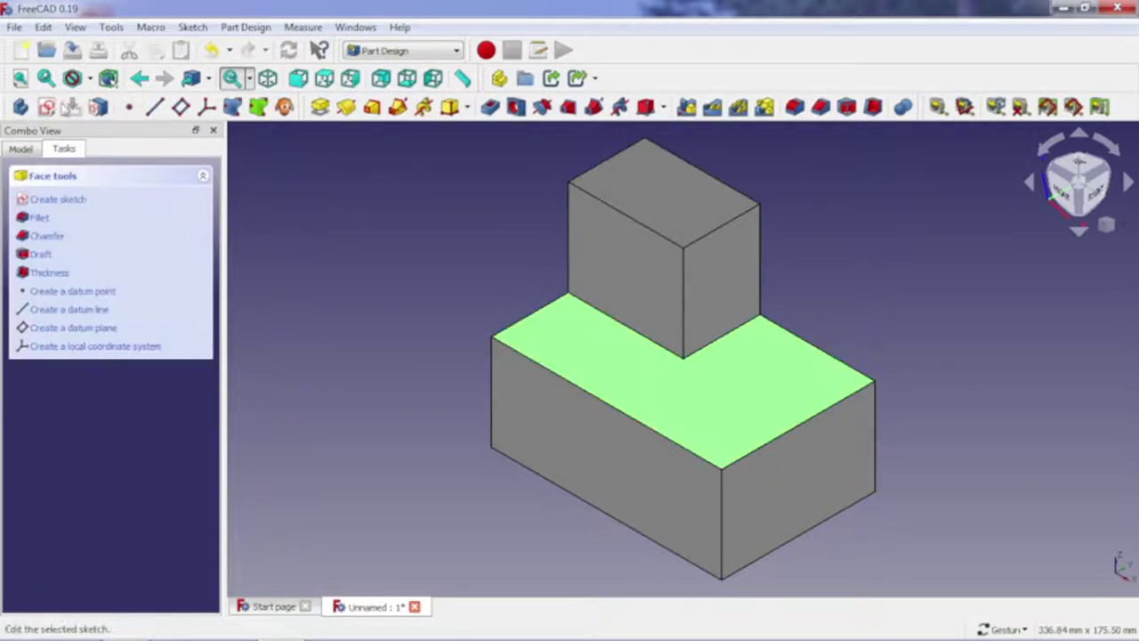
click(46, 106)
scroll(636, 472, up, 3)
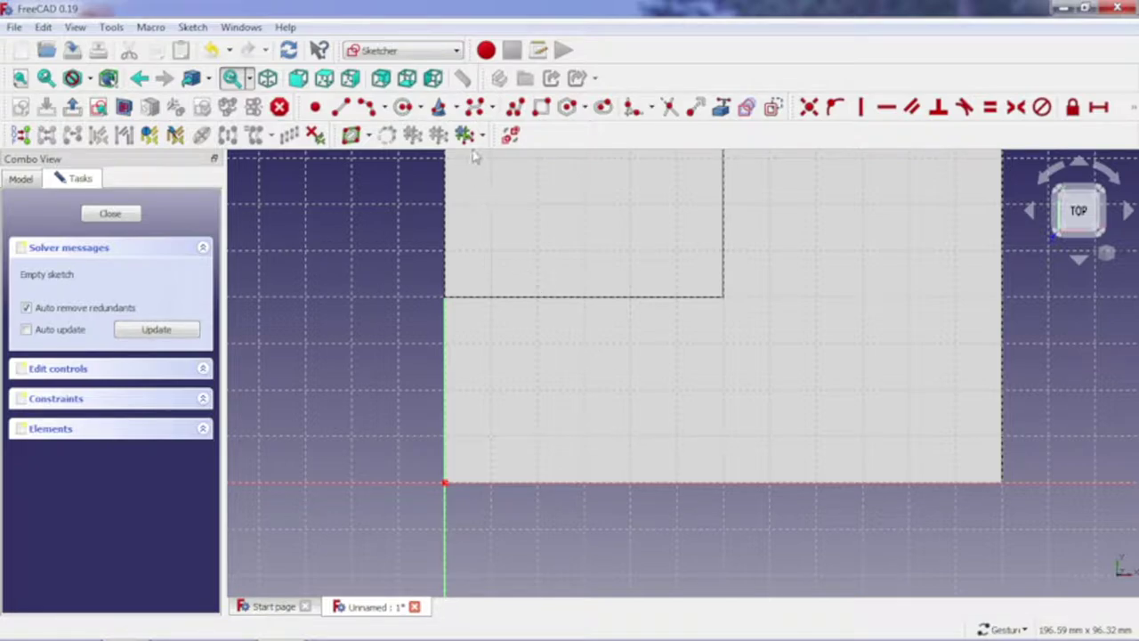
click(602, 107)
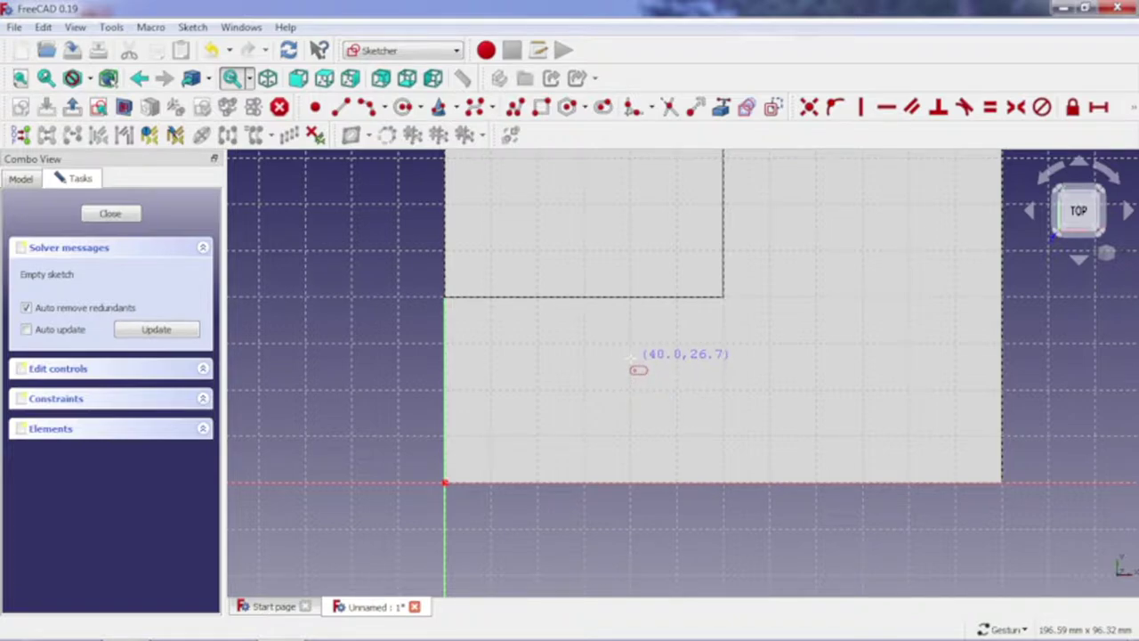
click(630, 359)
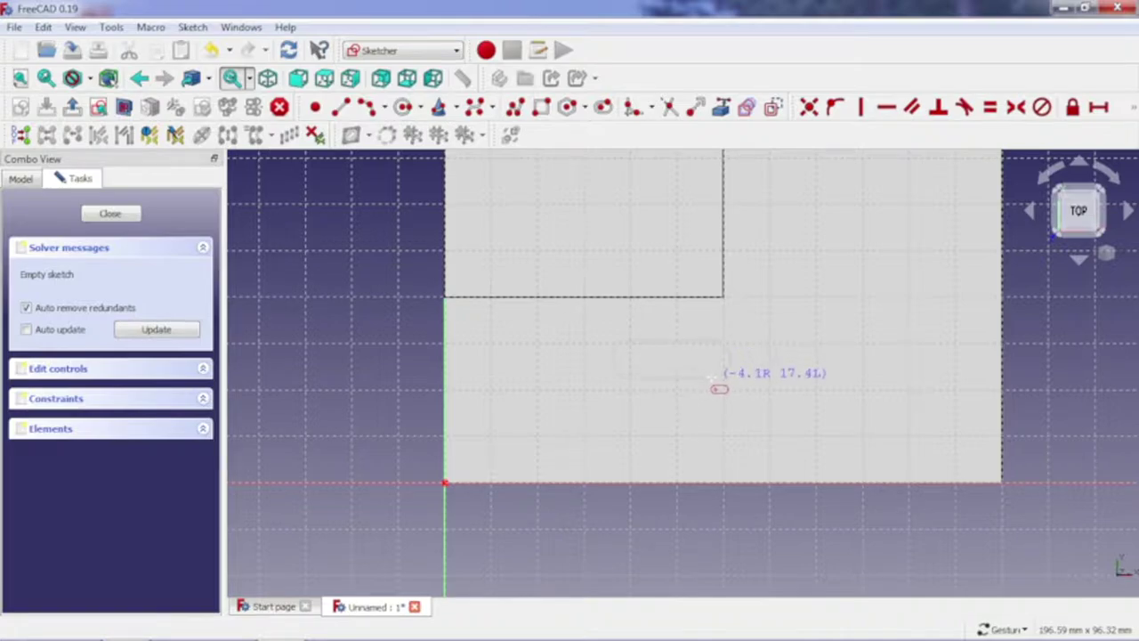
click(711, 375)
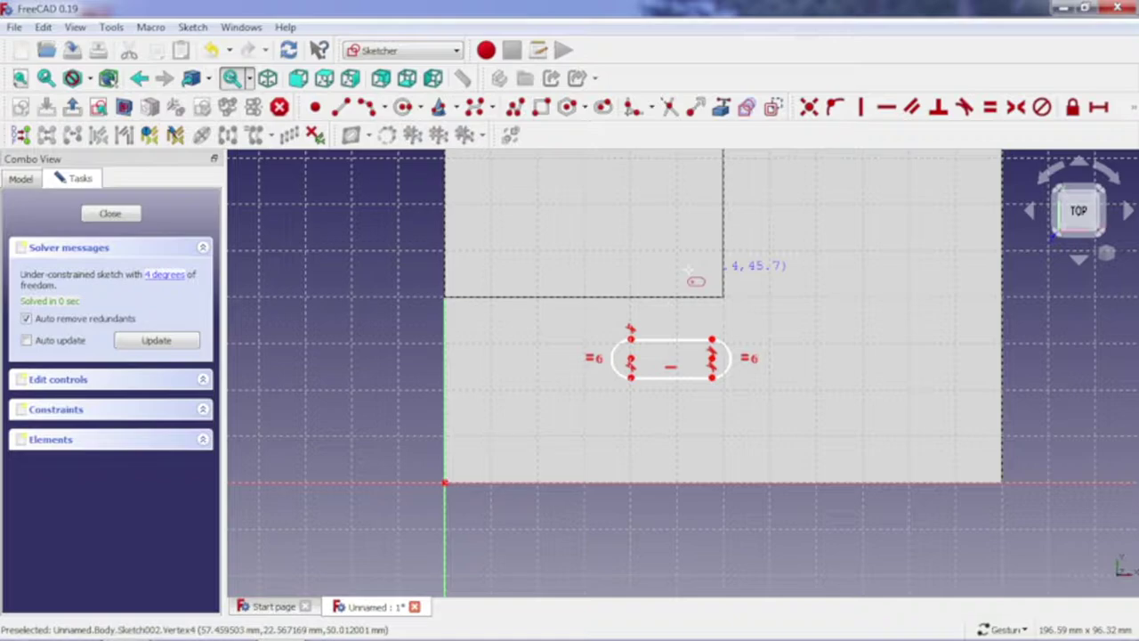
Step: Constrain the horizontal distance between the slot's lower-left tangent point and the origin to 40 mm
click(1099, 107)
click(631, 378)
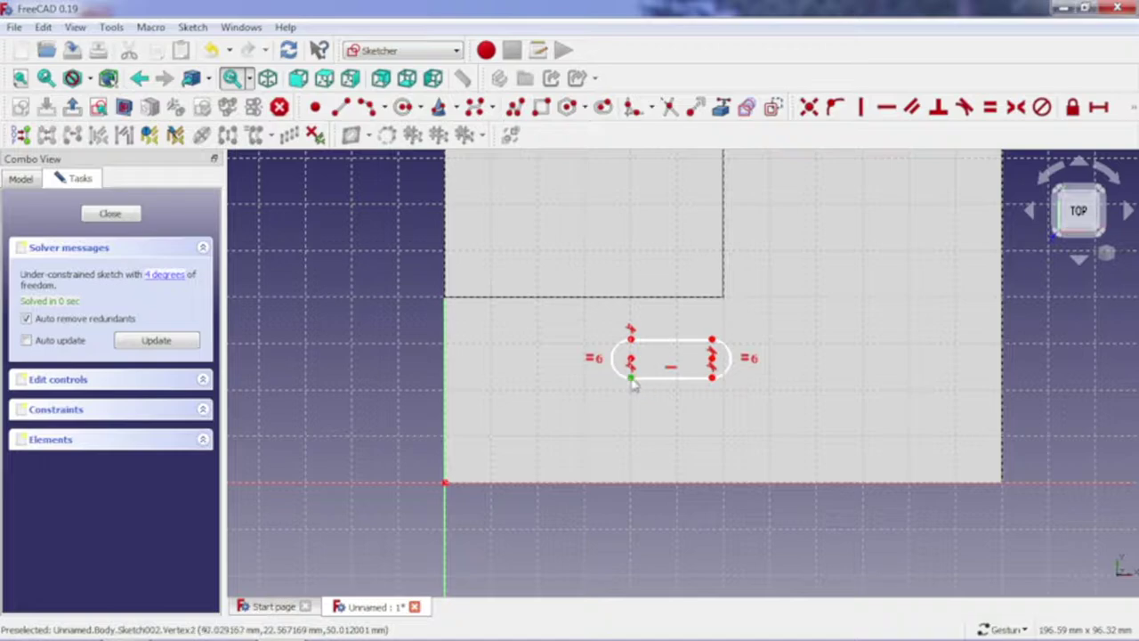
click(445, 484)
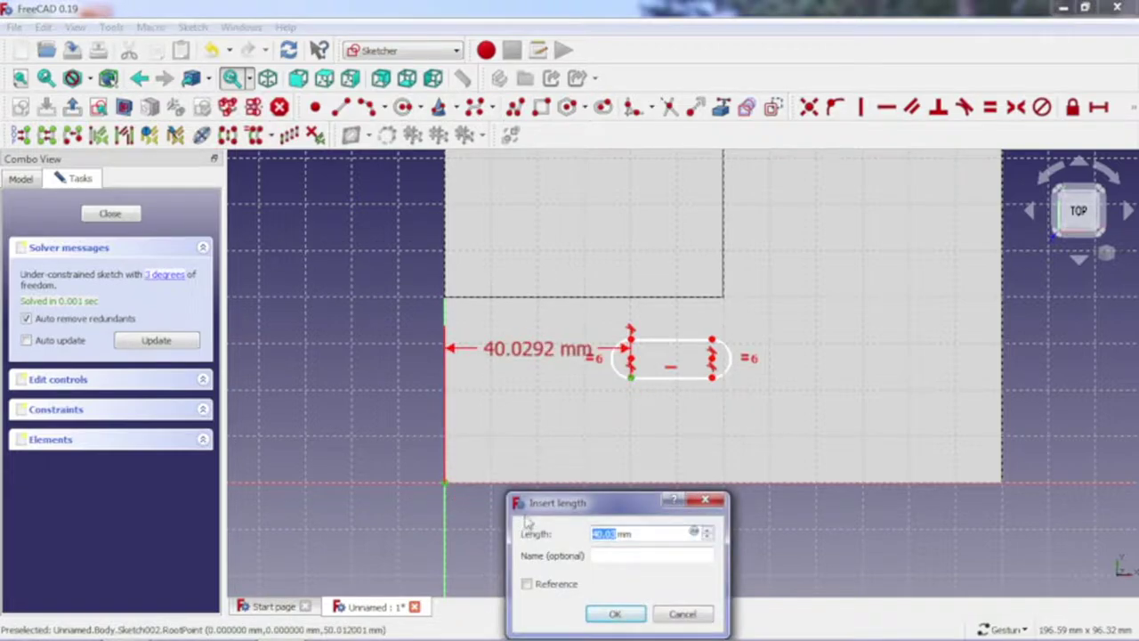
text(40)
key(Return)
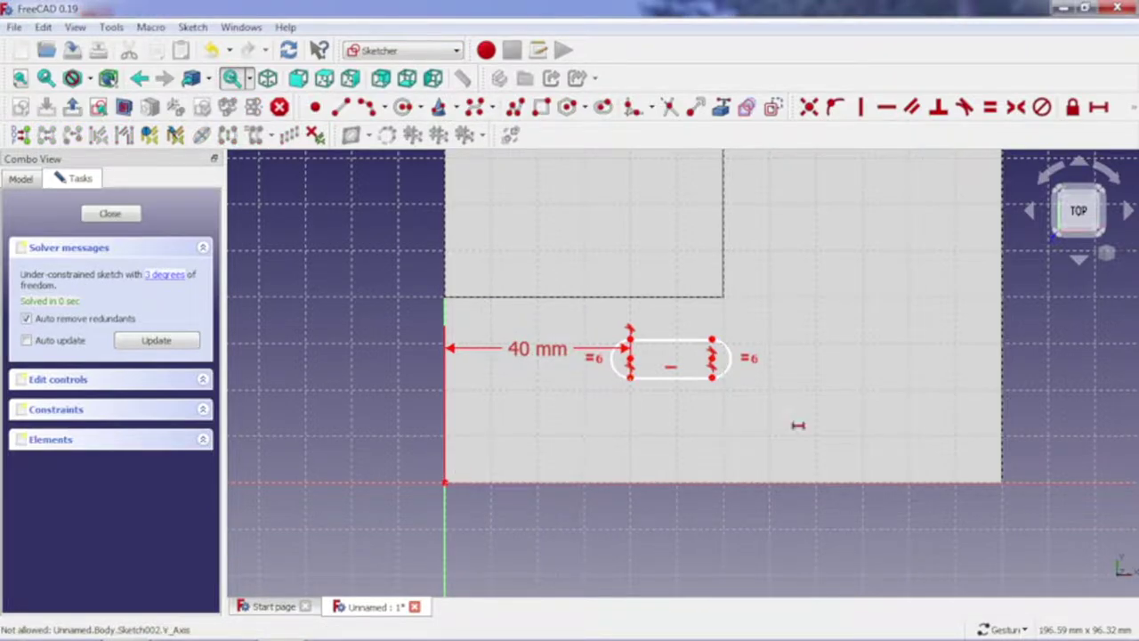
Step: Constrain the vertical distance between the slot's lower-left tangent point and the origin to 15 mm
click(1132, 107)
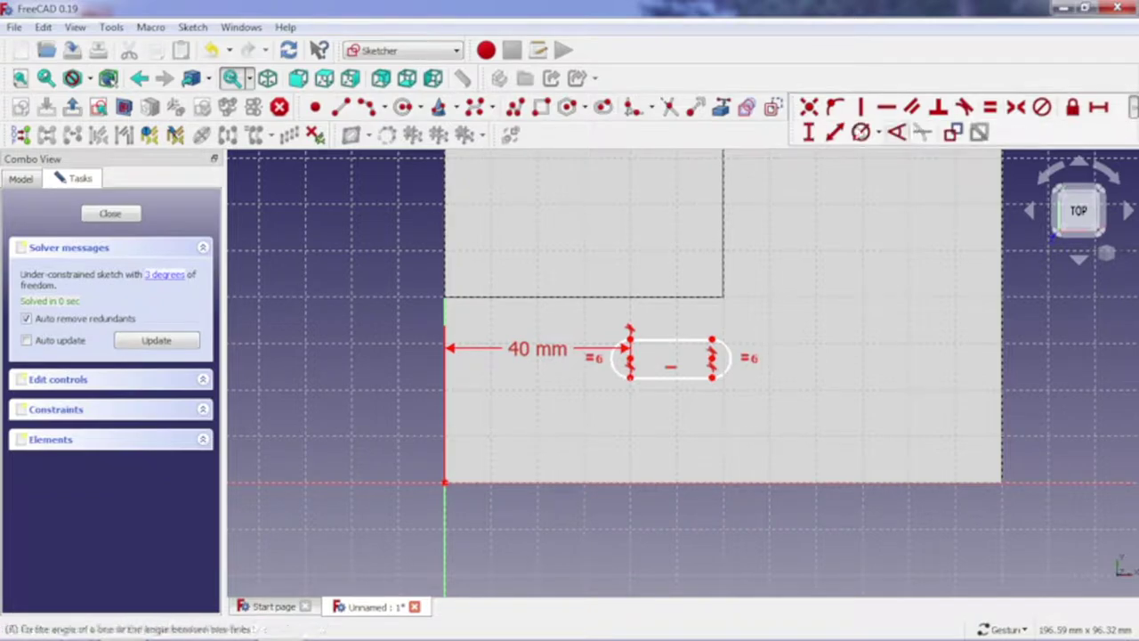
click(810, 131)
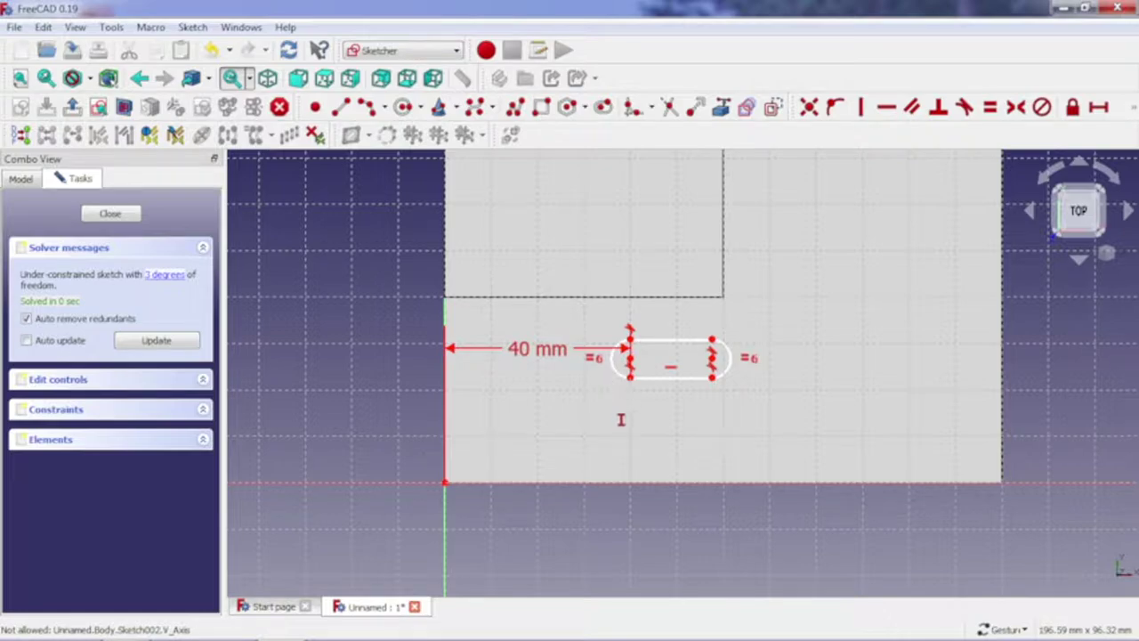
click(630, 378)
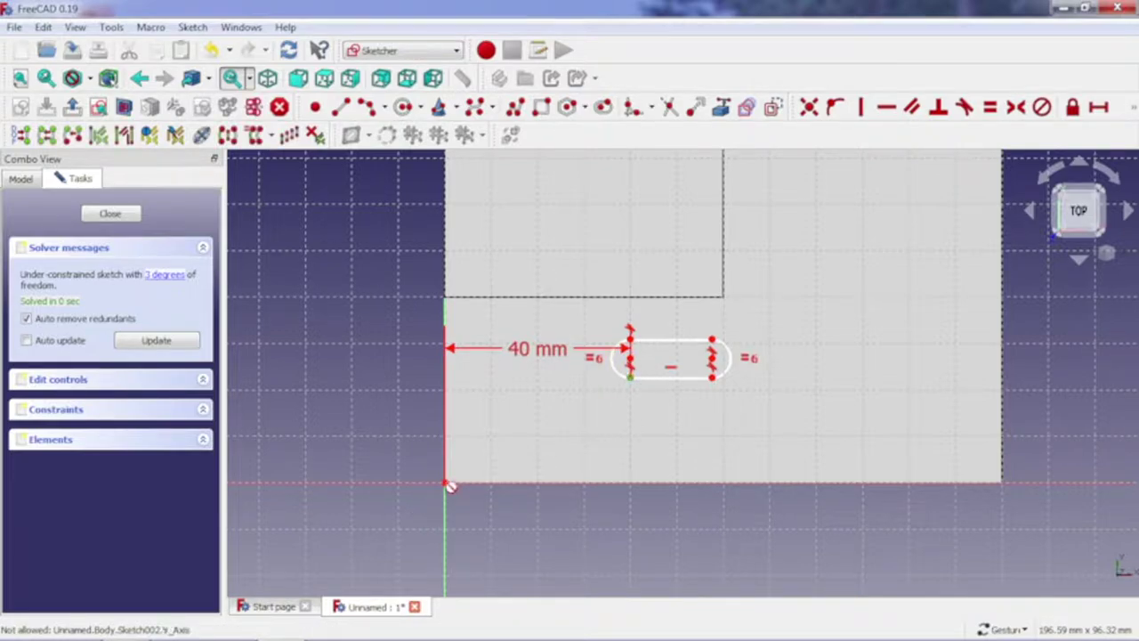
click(445, 483)
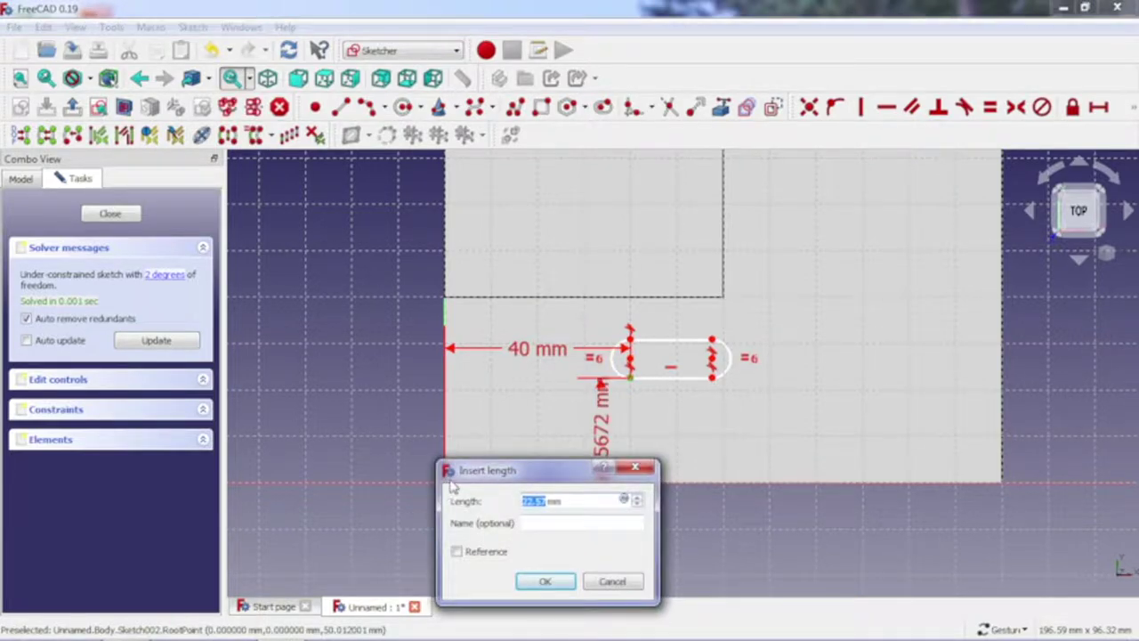
text(1)
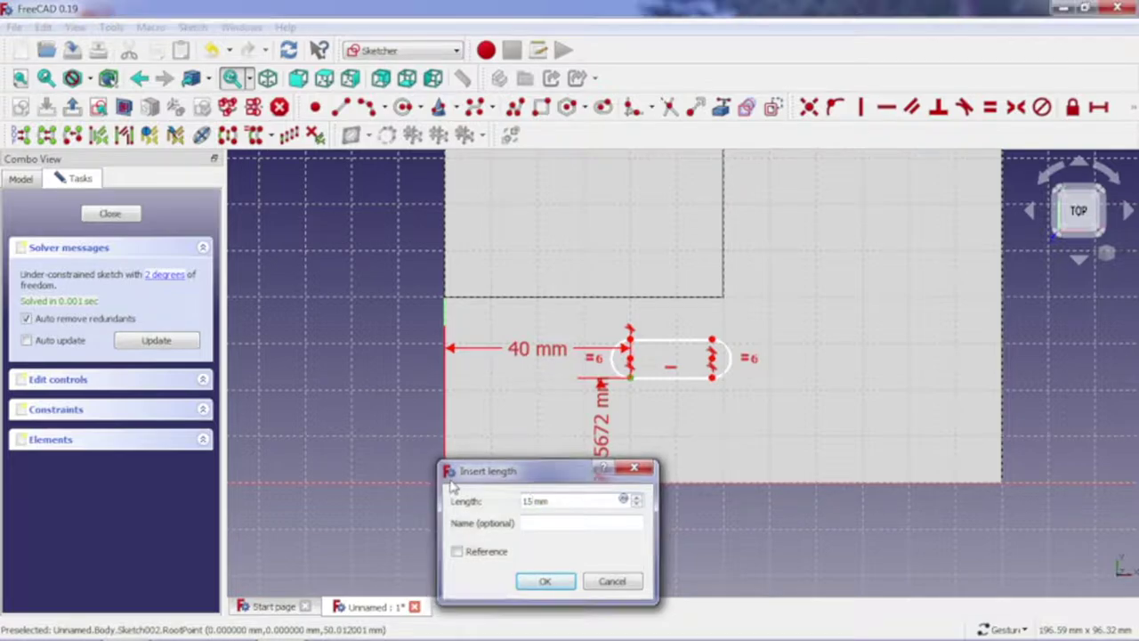
key(Return)
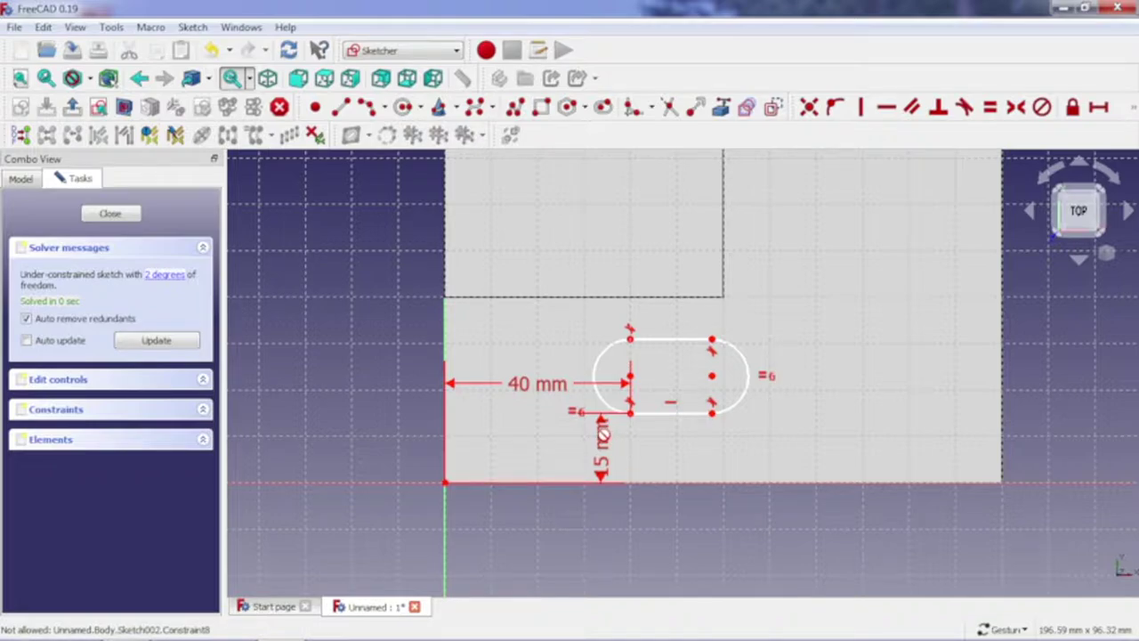
Step: Constrain the slot's height to 15 mm and the length of its straight upper edge to 35 mm
click(712, 340)
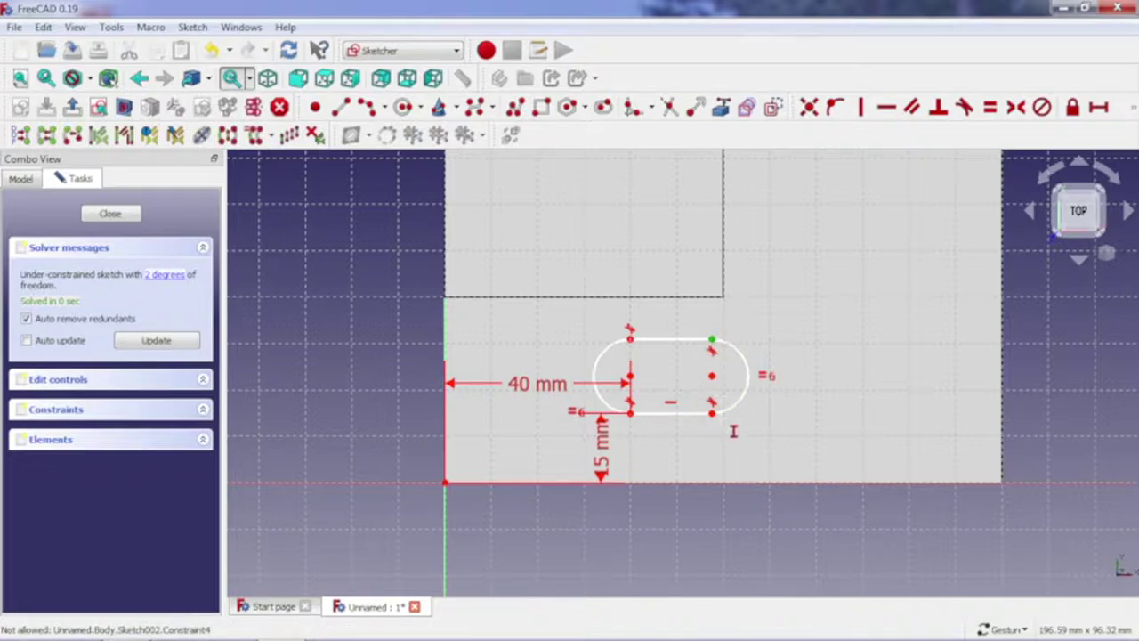
click(712, 412)
key(i)
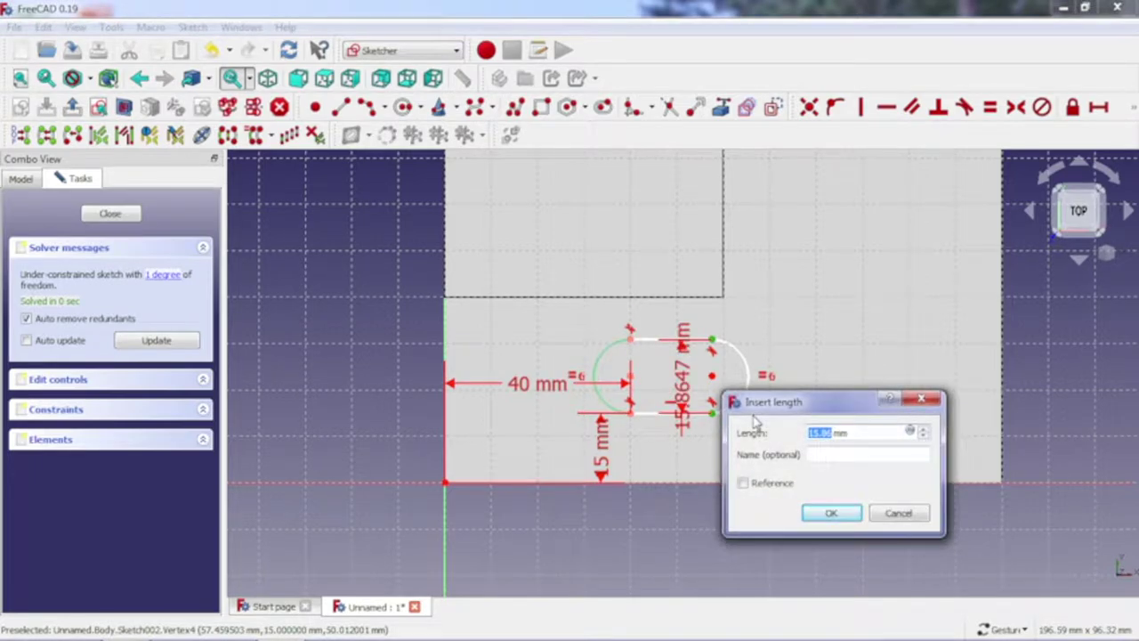
text(1)
key(Return)
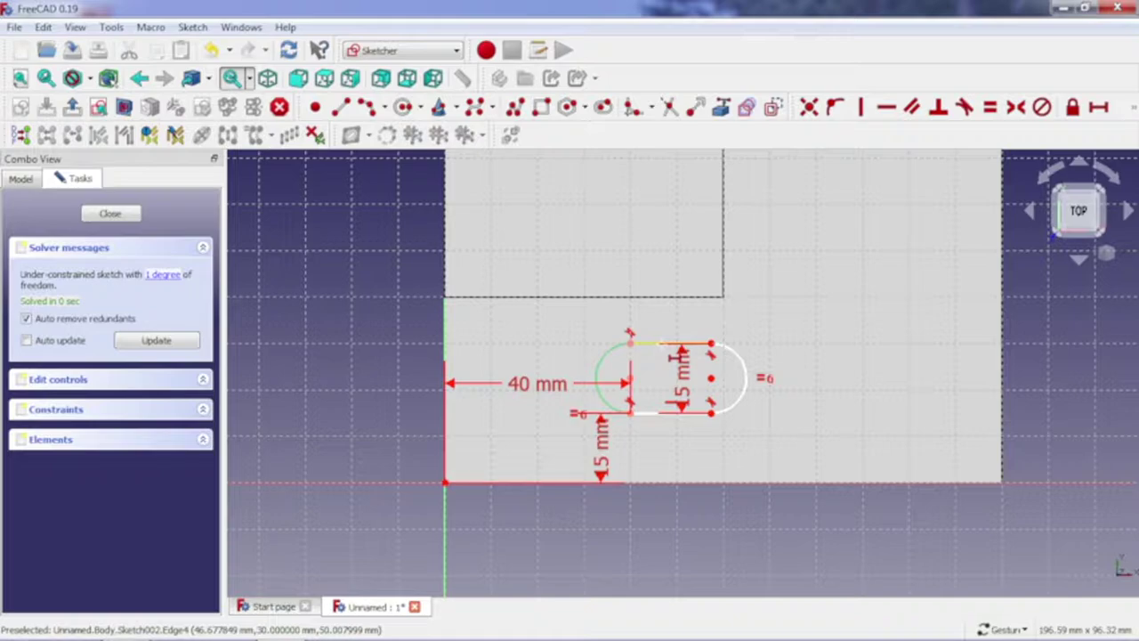
click(657, 343)
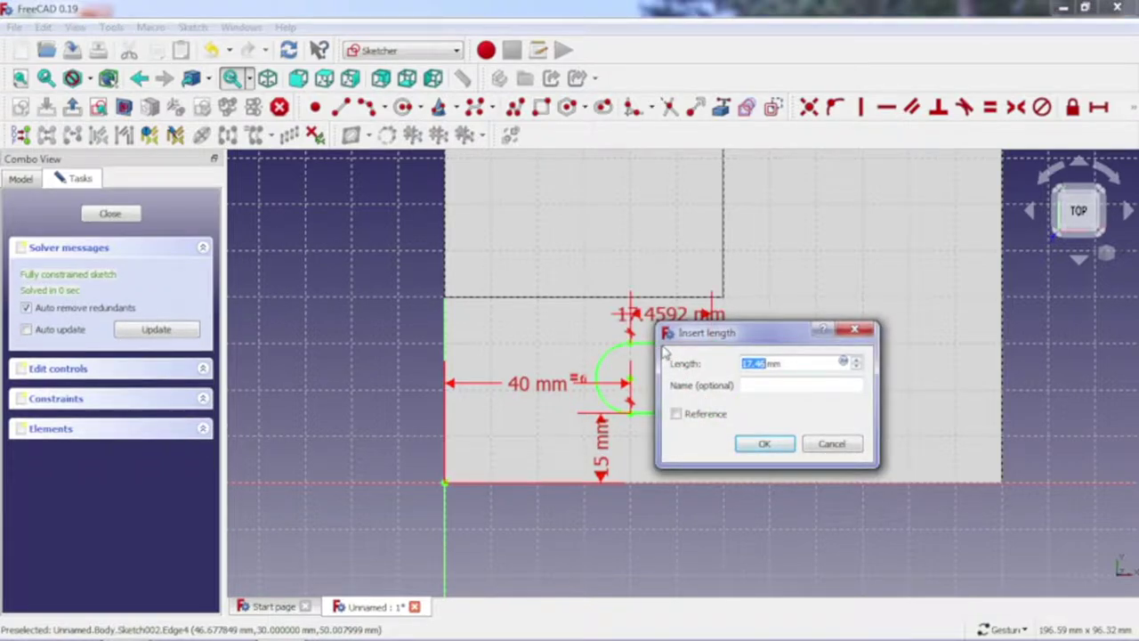
text(35)
key(Return)
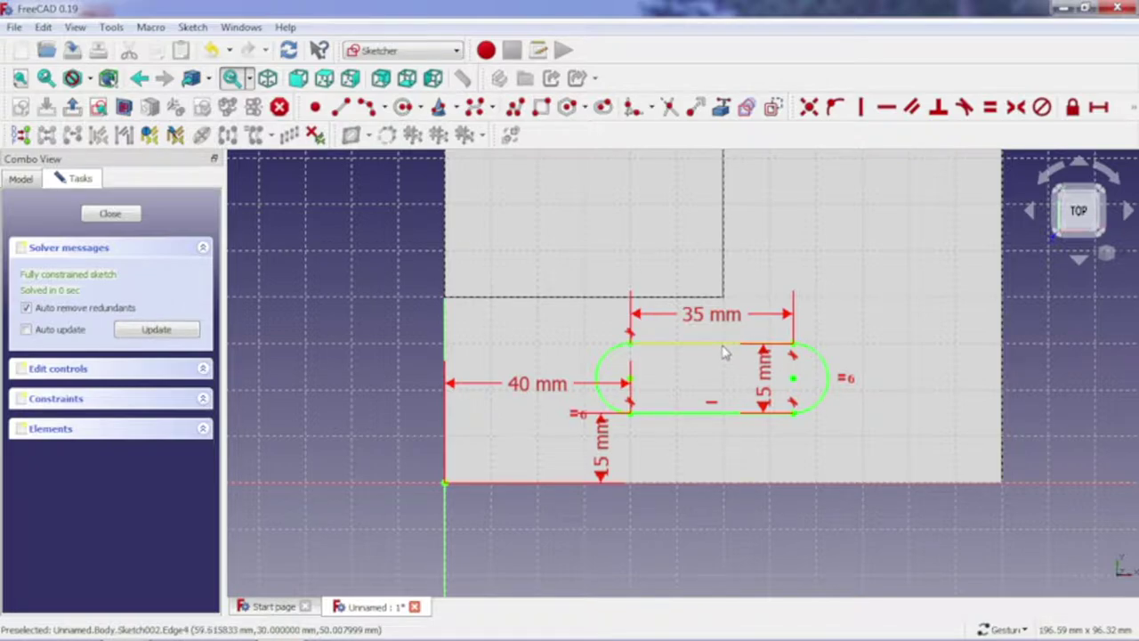
Step: Move the slot's height dimension to its right and place the 40 mm and 15 mm position dimensions outside the block outline
drag(765, 393, 951, 396)
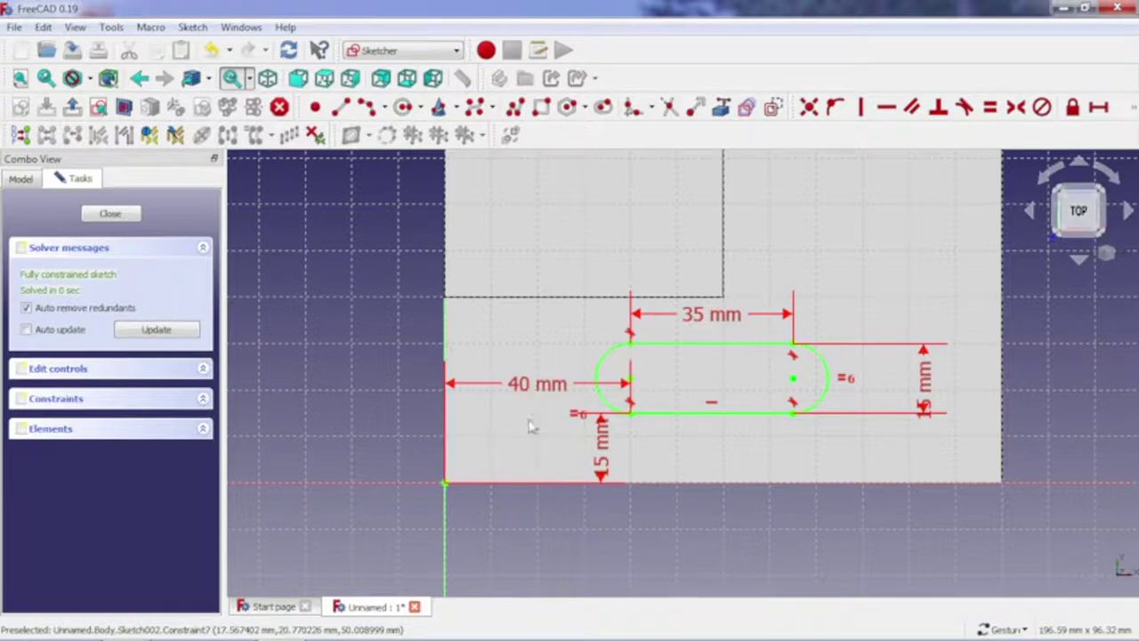
drag(537, 383, 556, 555)
drag(601, 445, 363, 430)
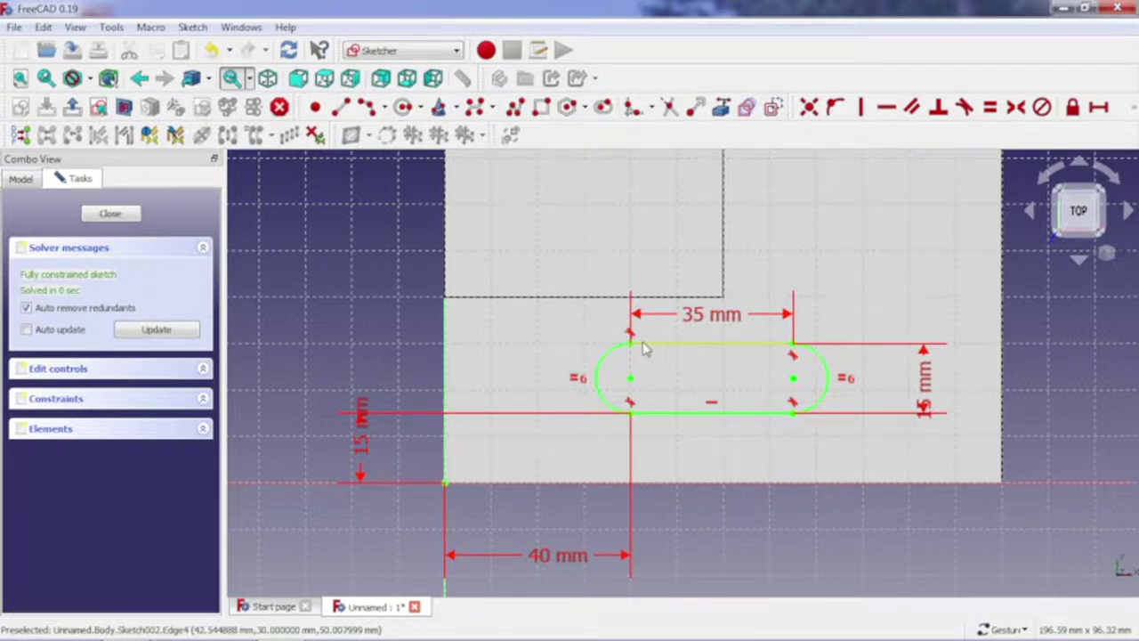
scroll(645, 348, up, 3)
scroll(645, 352, down, 5)
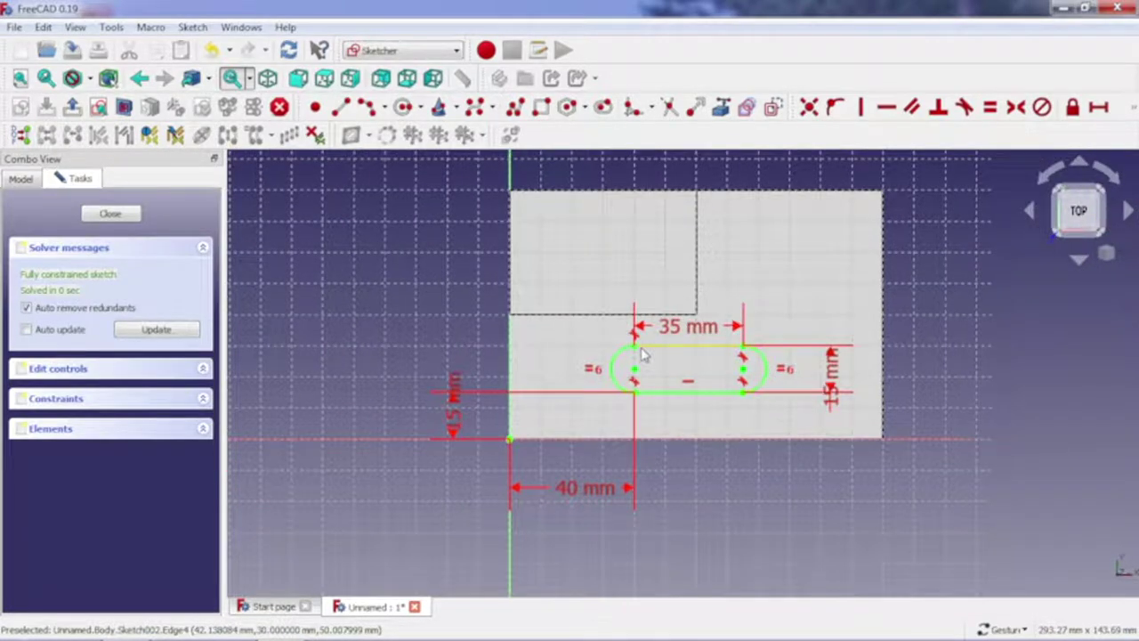
scroll(644, 354, up, 1)
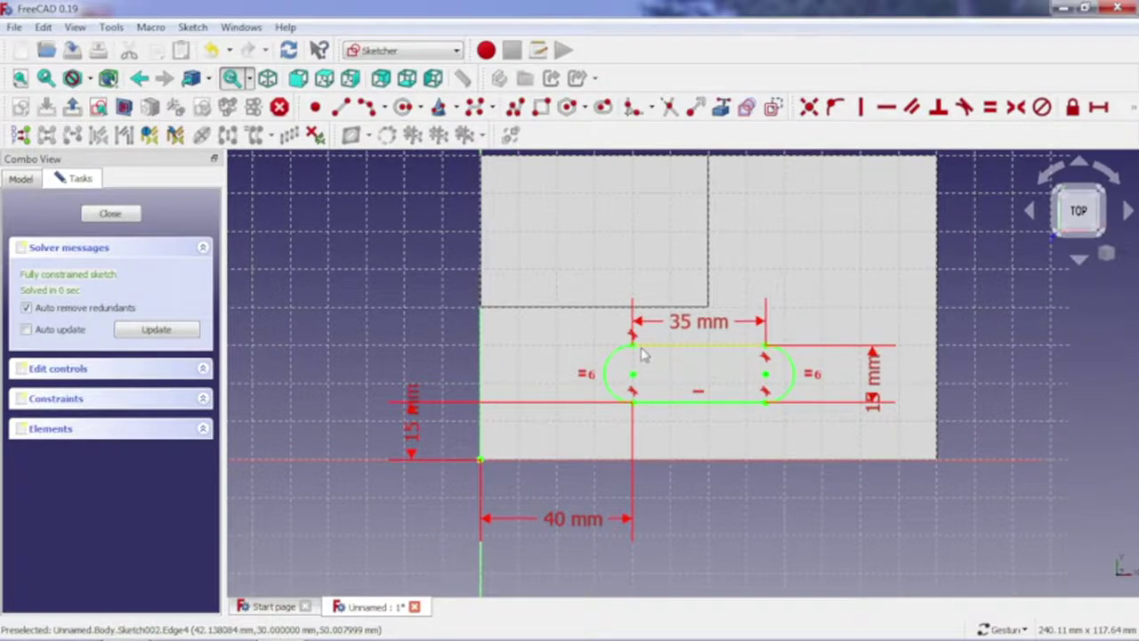
scroll(649, 351, up, 1)
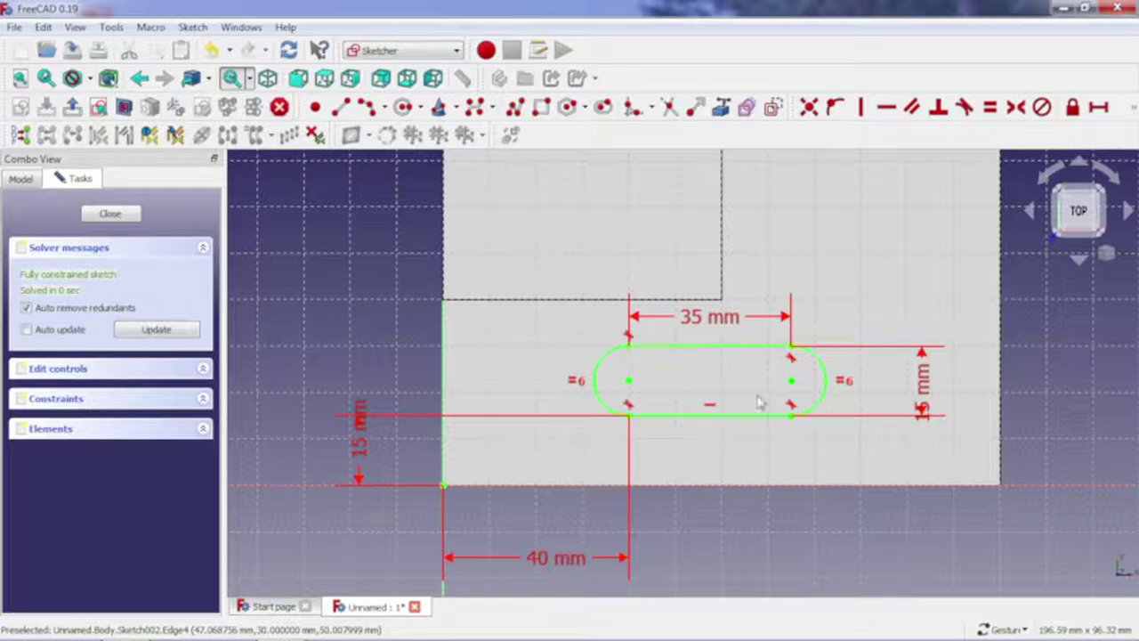
click(1133, 106)
click(877, 132)
click(868, 161)
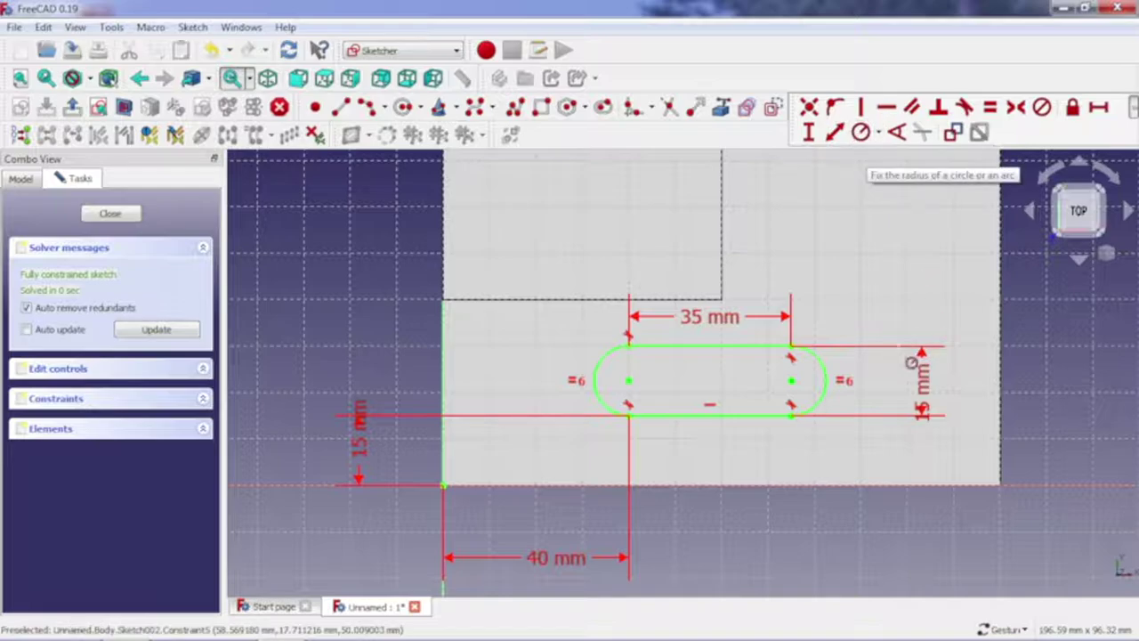
click(823, 369)
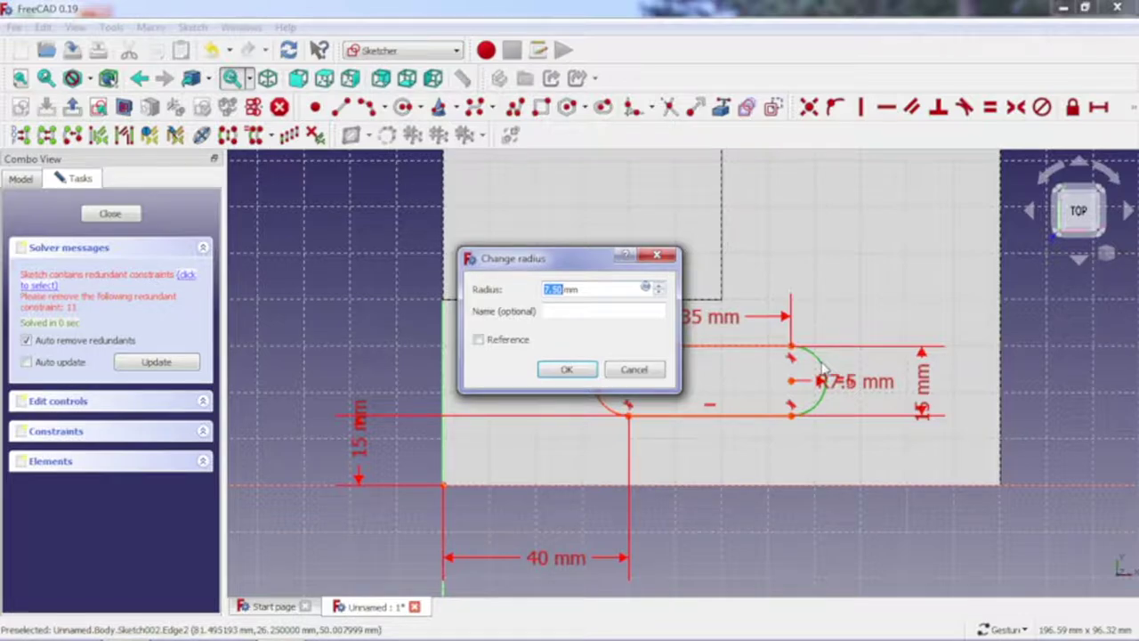
click(657, 255)
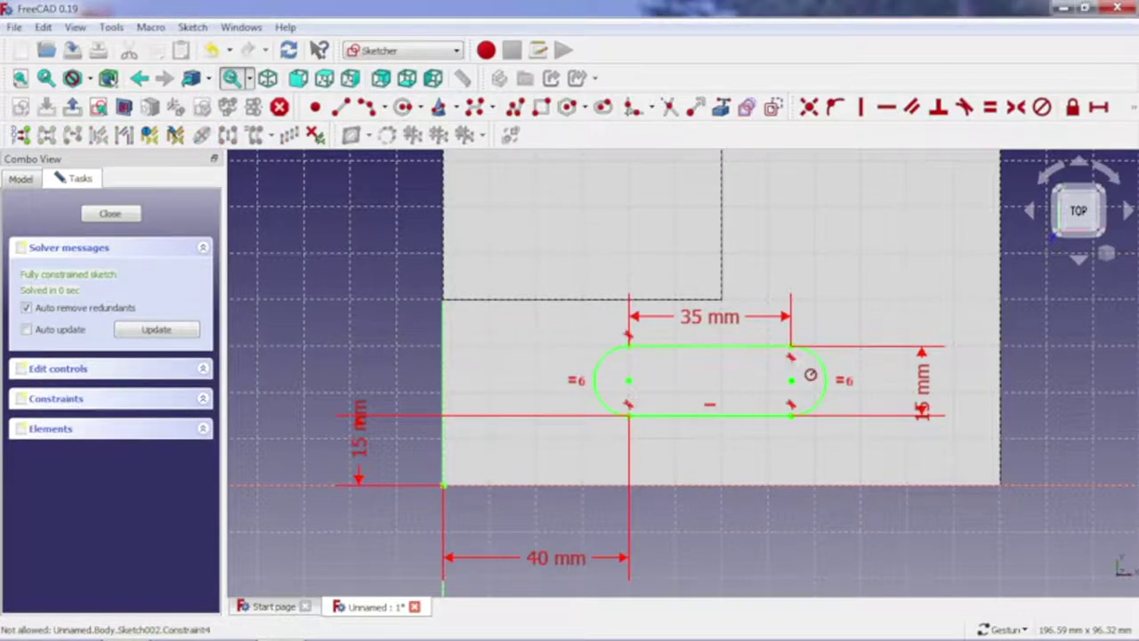
right_click(954, 317)
Step: Delete the slot's two end arcs, keeping its two straight horizontal edges
click(826, 394)
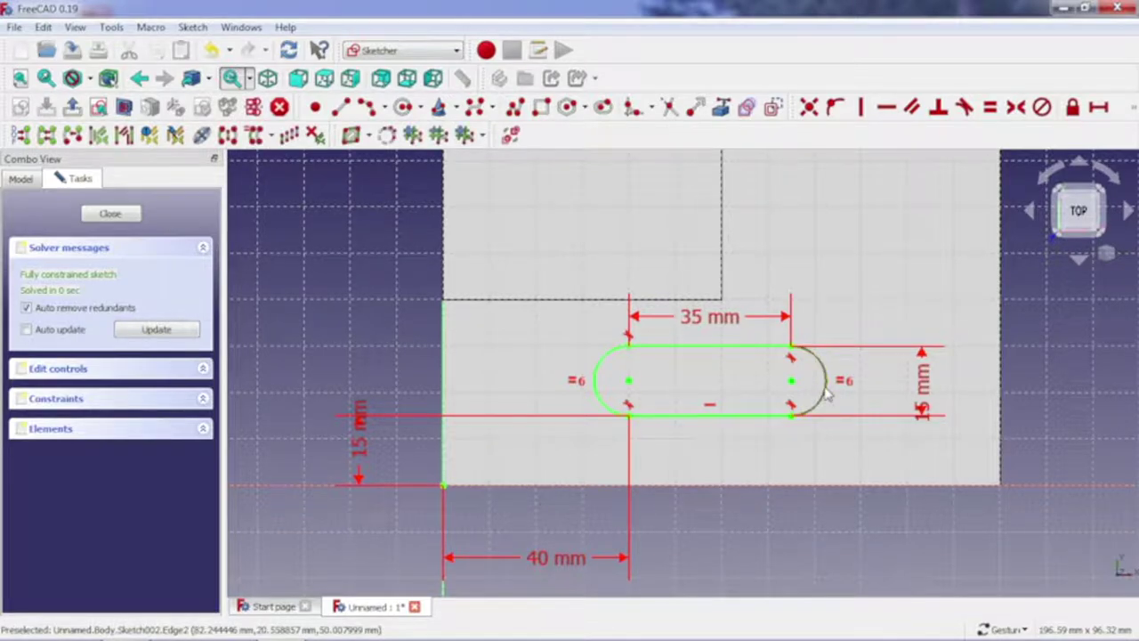
click(597, 380)
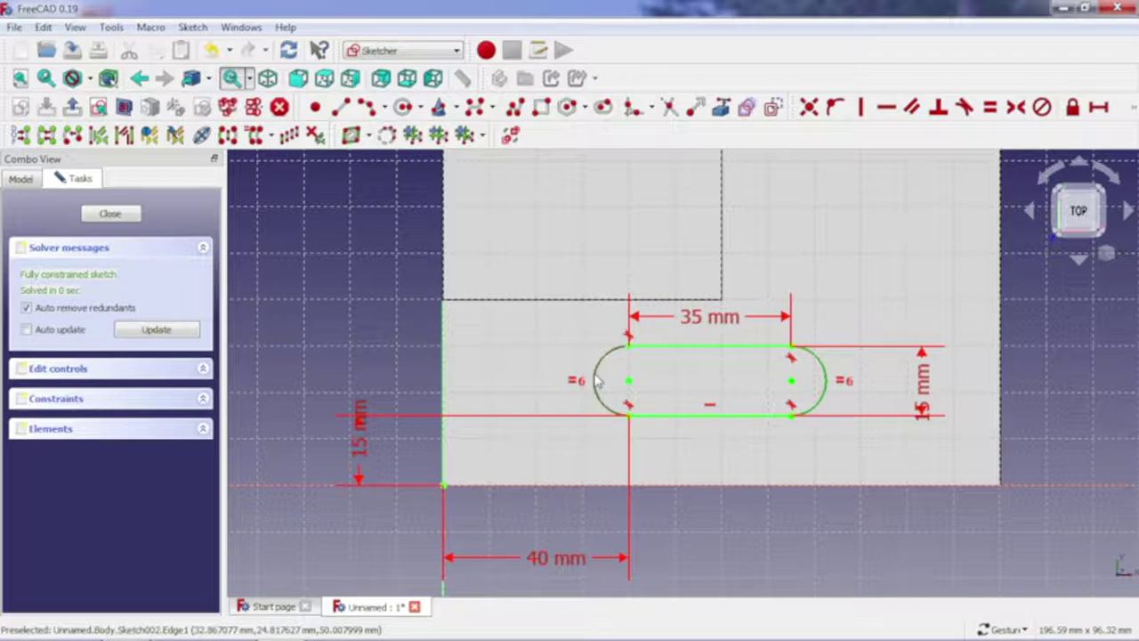
click(761, 416)
key(Delete)
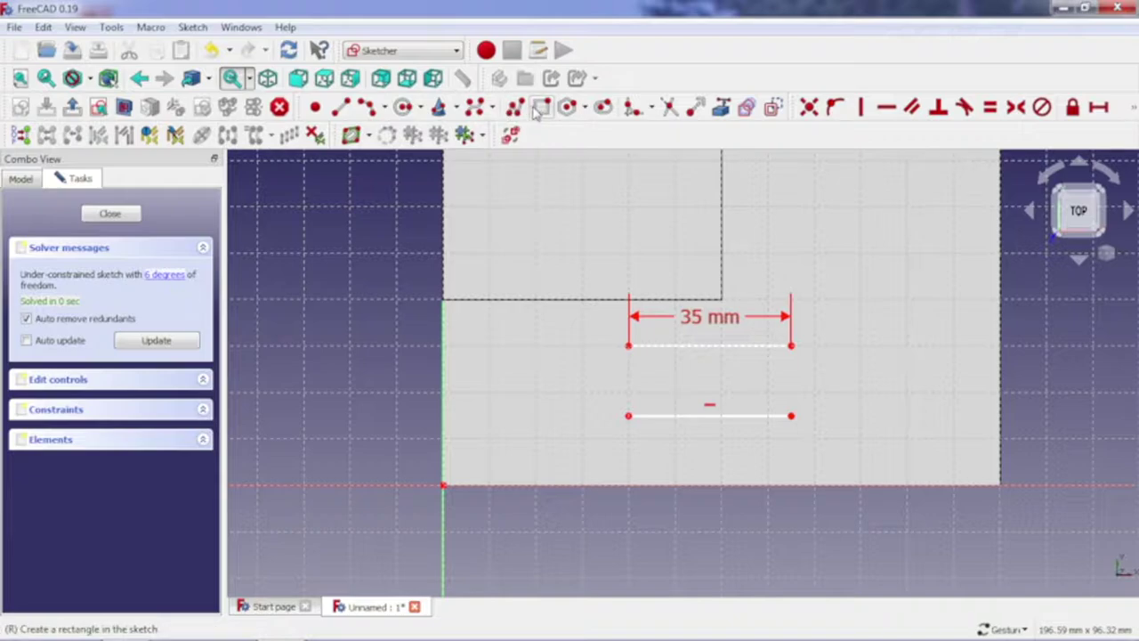
Step: Draw vertical lines joining the left and right ends of the two horizontal edges to close a rectangle
click(354, 114)
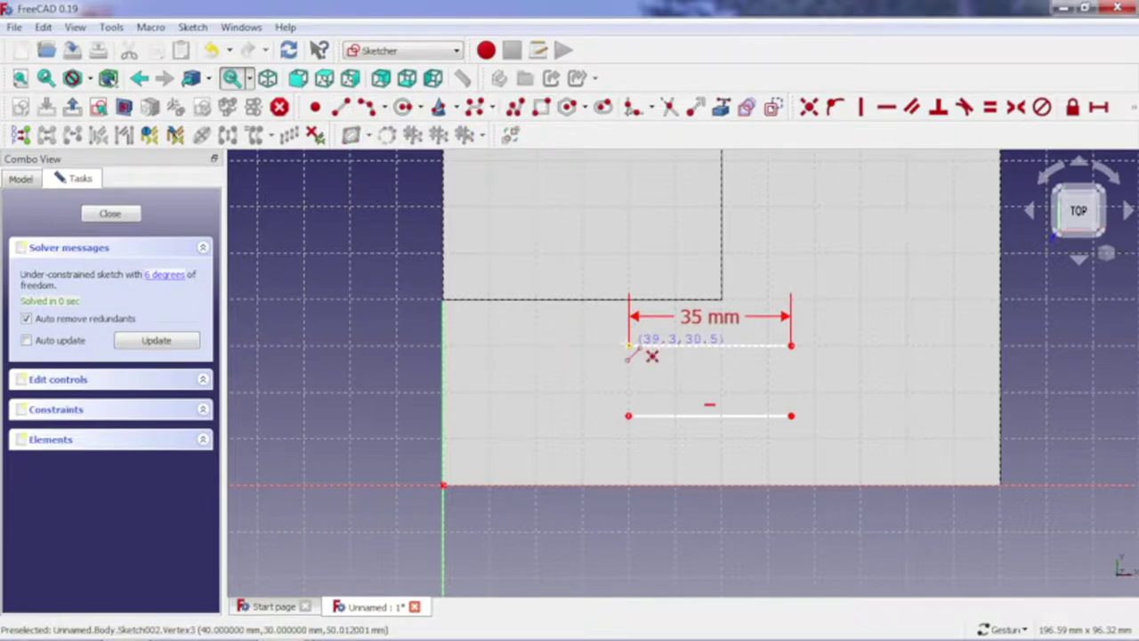
click(628, 415)
click(629, 345)
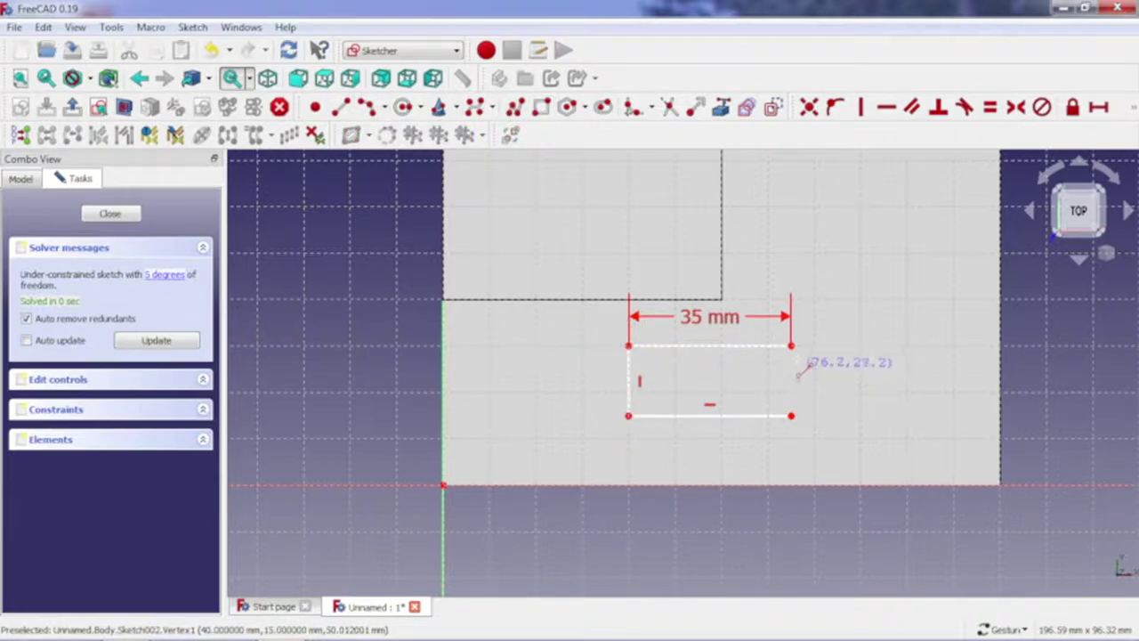
click(792, 417)
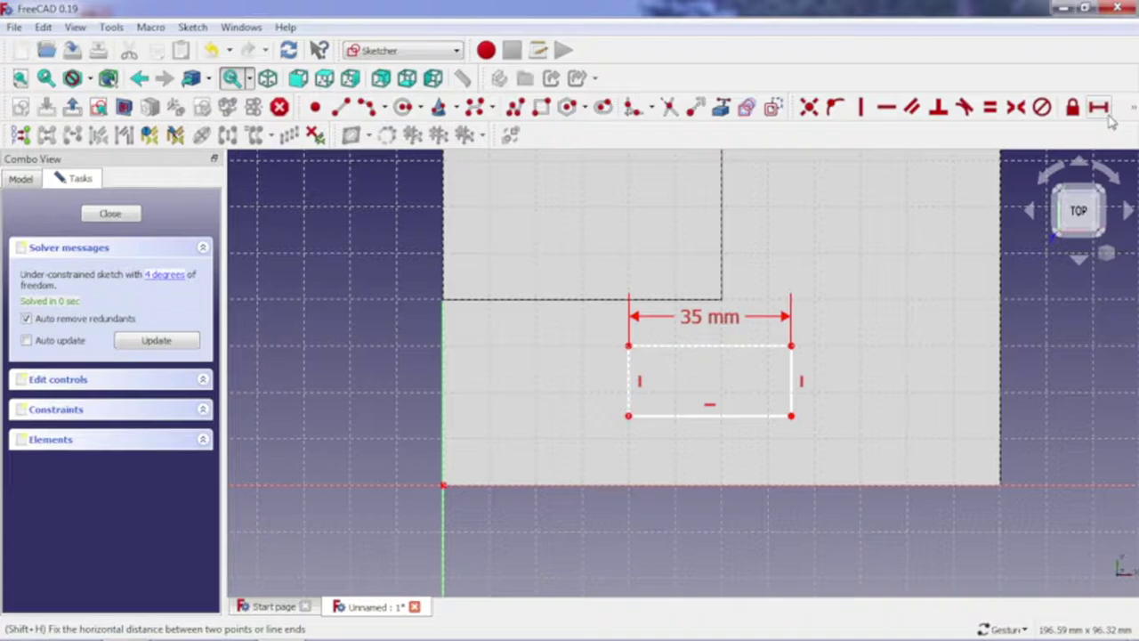
Step: Round all four corners of the rectangle with sketch fillets
click(633, 106)
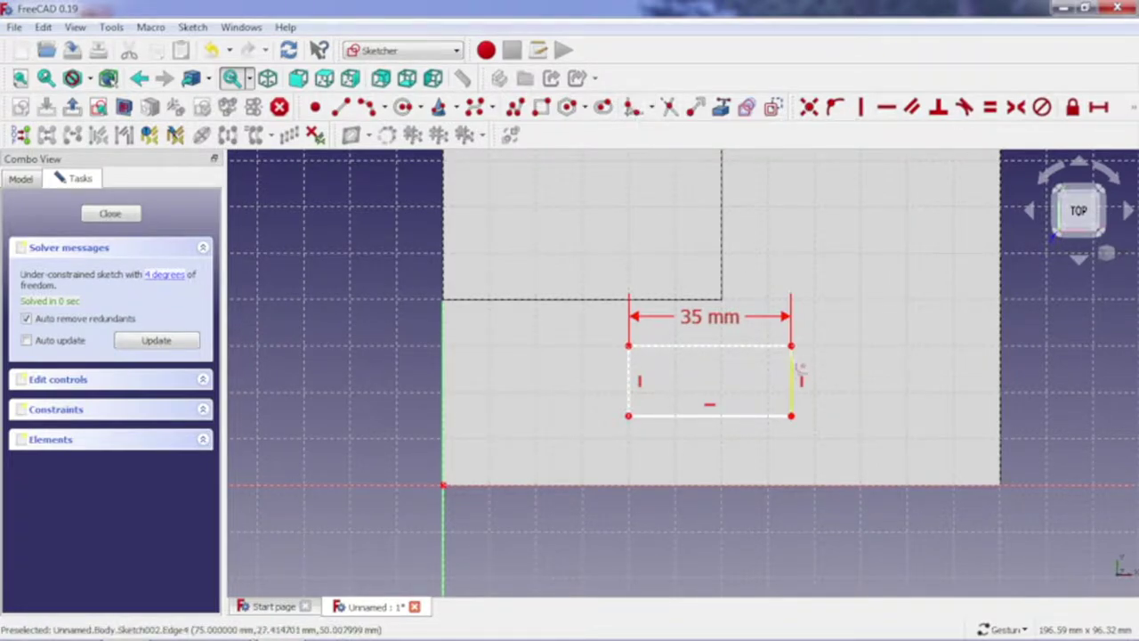
click(792, 372)
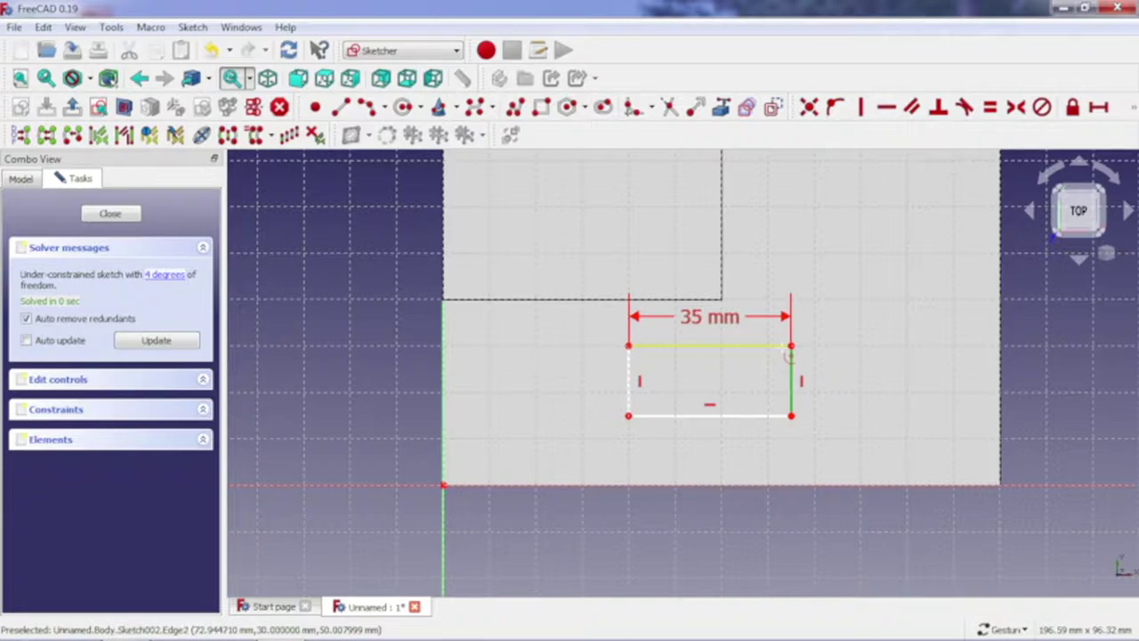
click(788, 349)
click(649, 346)
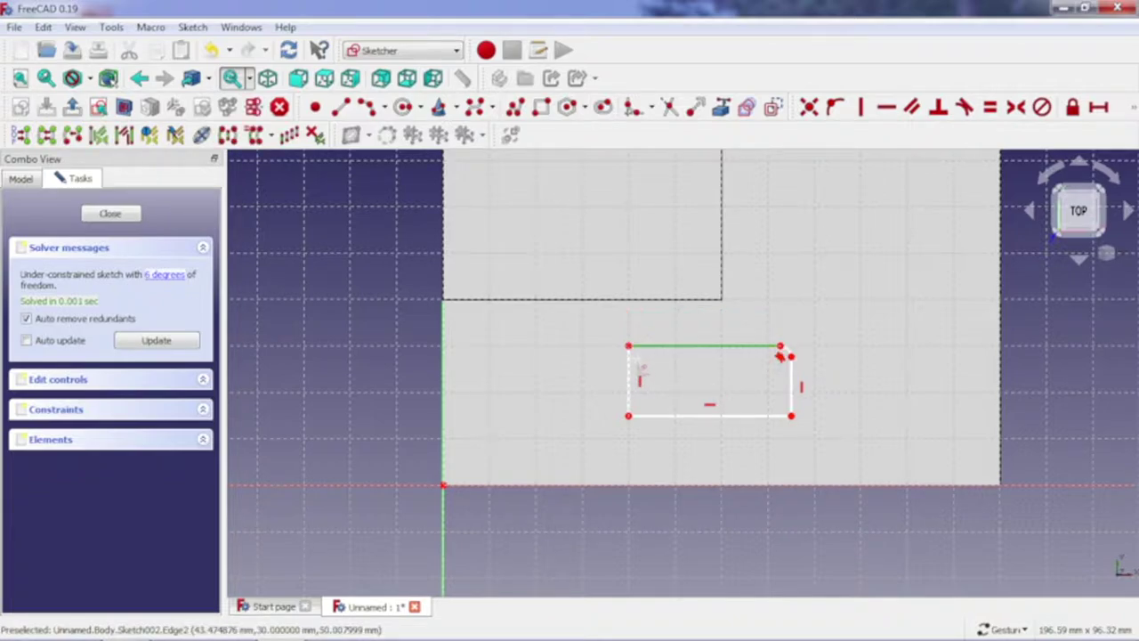
click(628, 372)
click(649, 415)
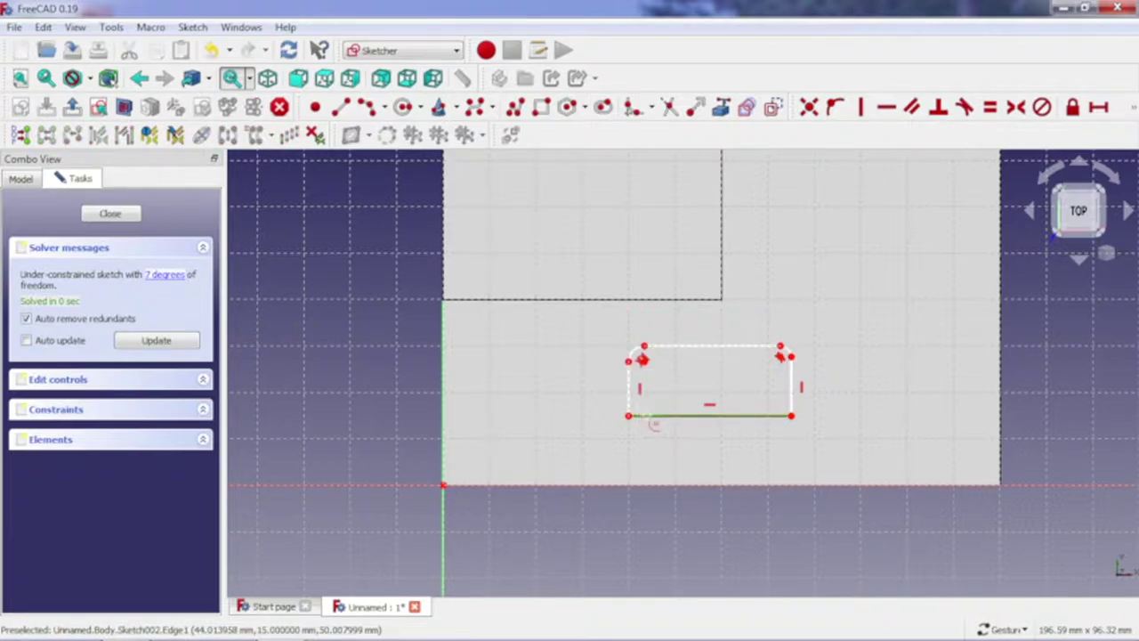
click(633, 410)
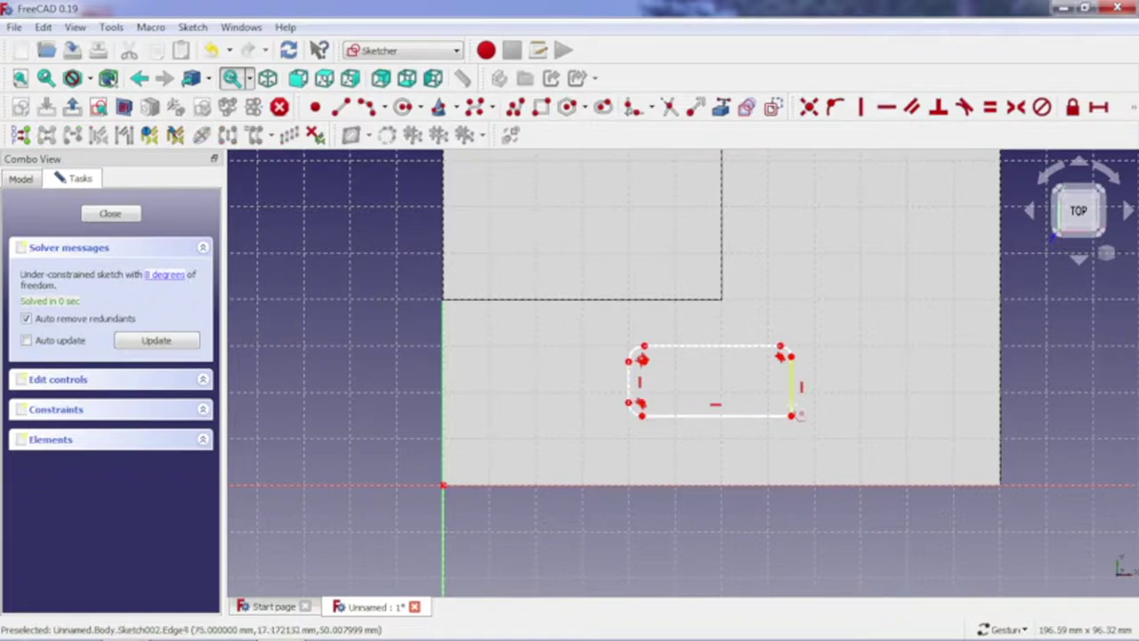
click(792, 406)
click(780, 416)
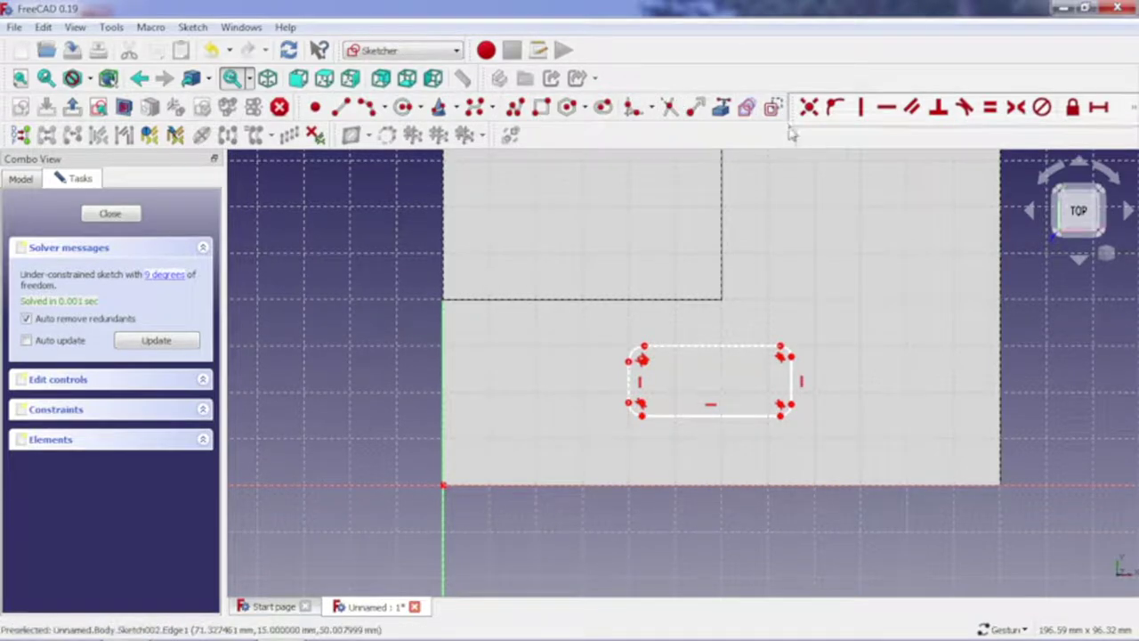
Step: Constrain the radii of the rounded rectangle's two upper corner arcs to 5 mm each
click(1132, 107)
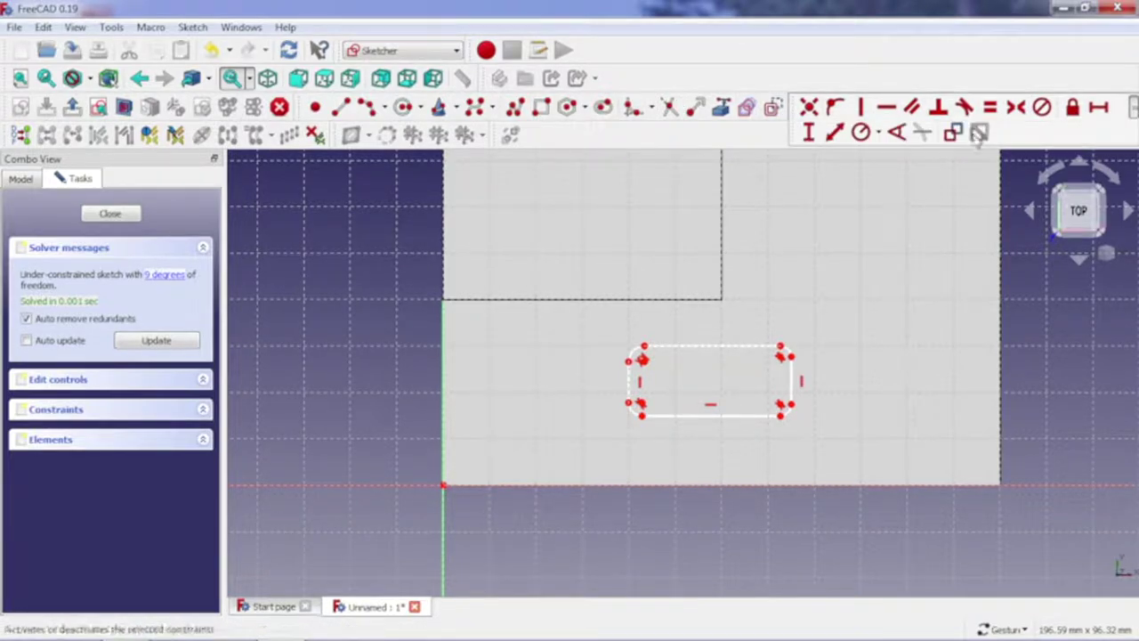
click(864, 131)
scroll(763, 385, up, 3)
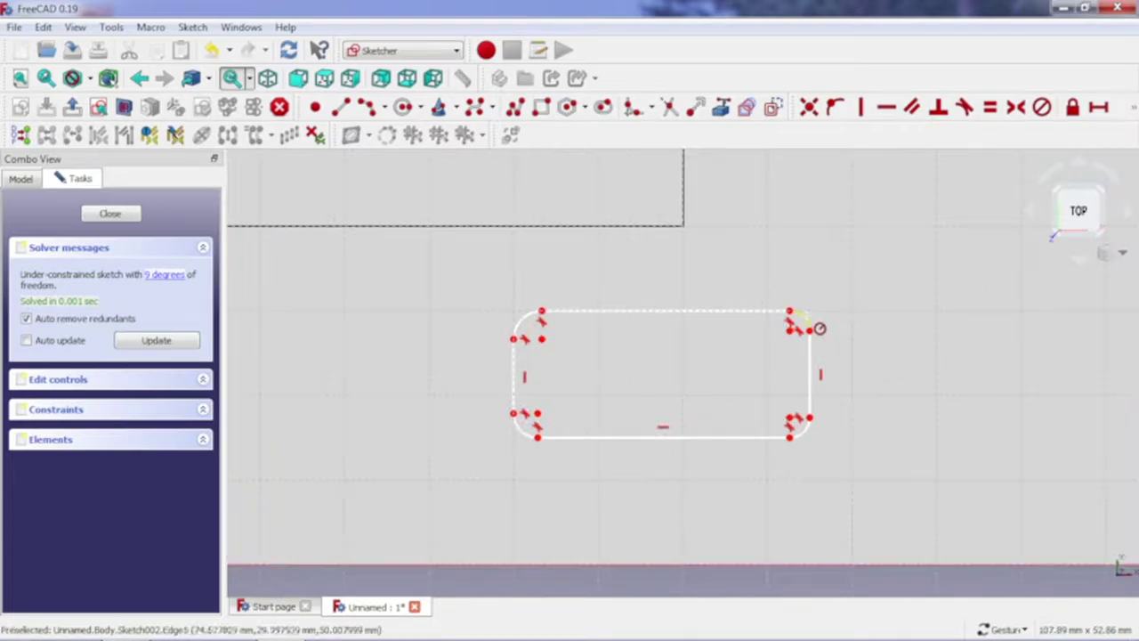
click(808, 325)
text(5)
key(Return)
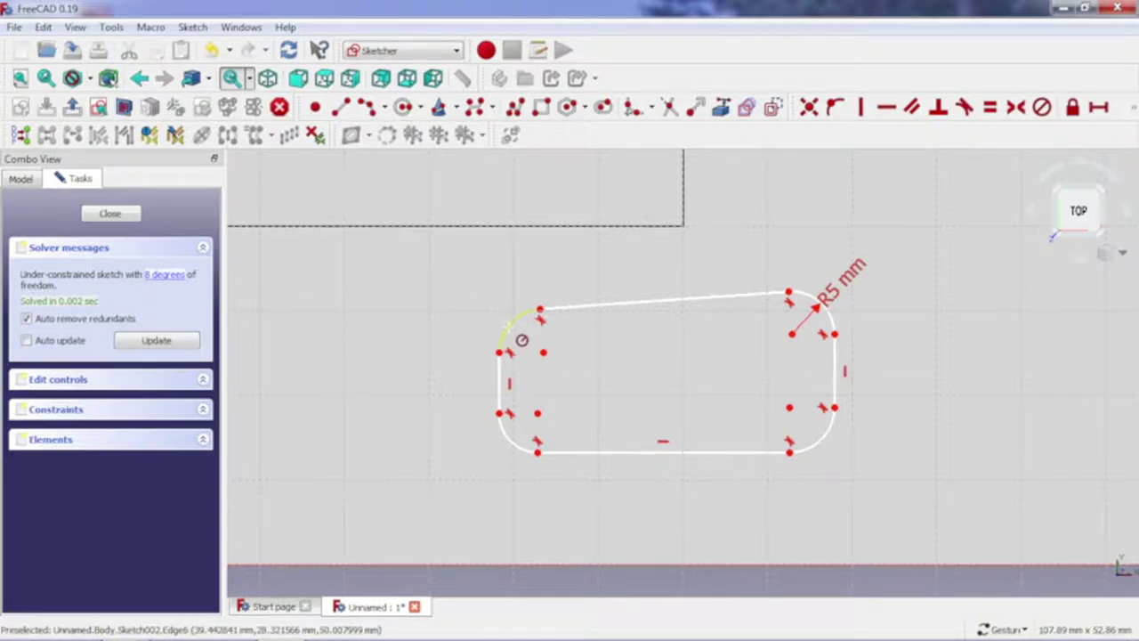
click(506, 326)
text(5)
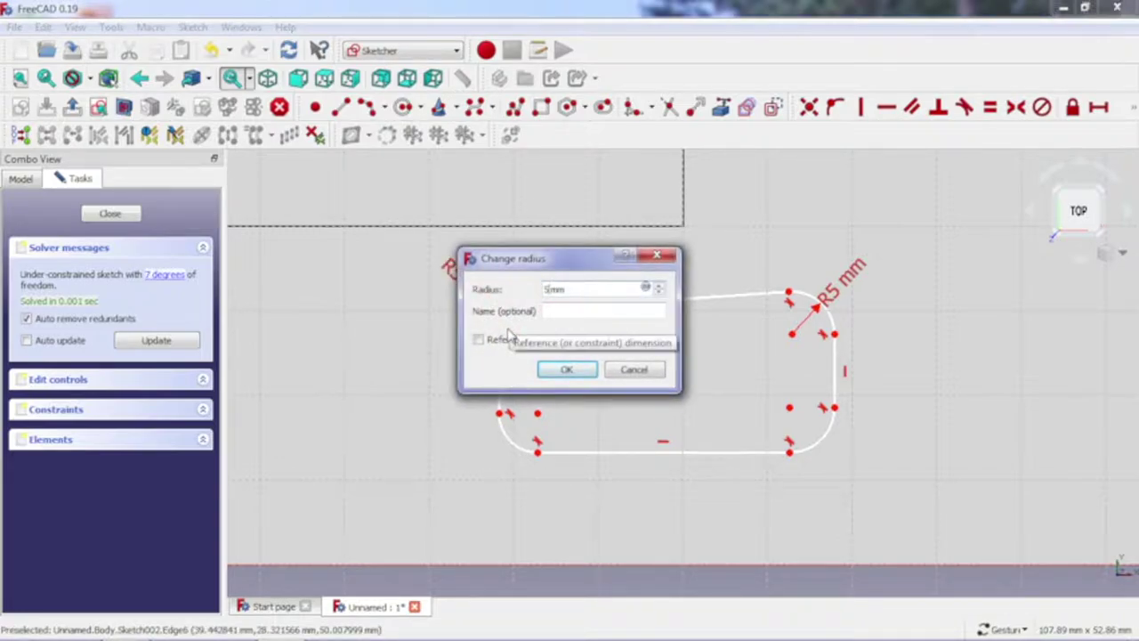
key(Return)
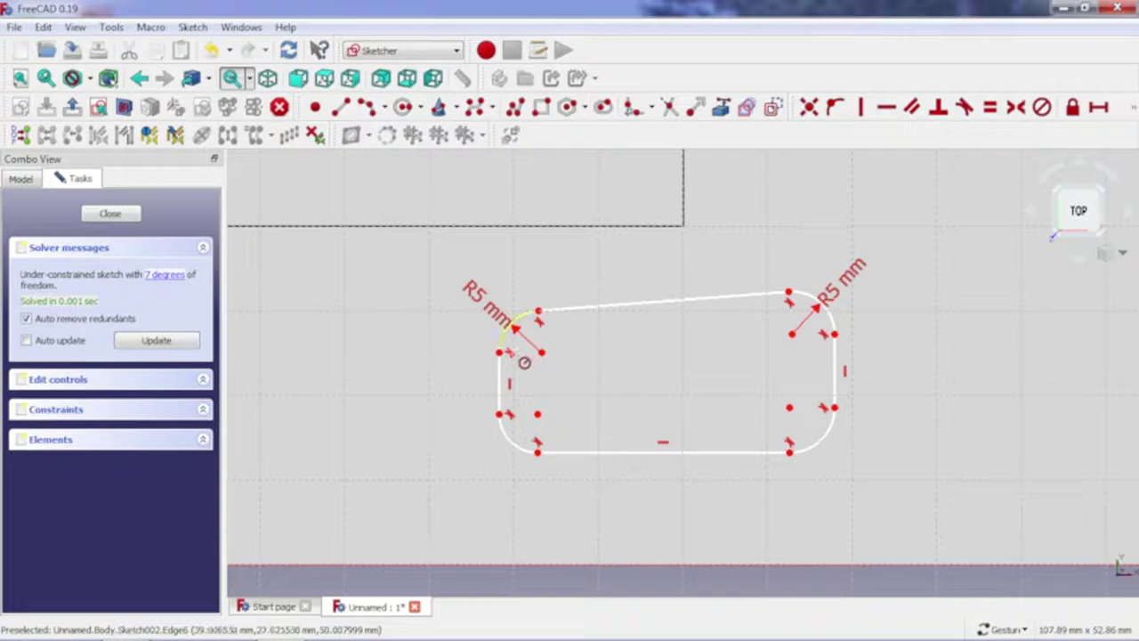
Step: Constrain the radii of the two lower corner arcs to 5 mm each
click(523, 447)
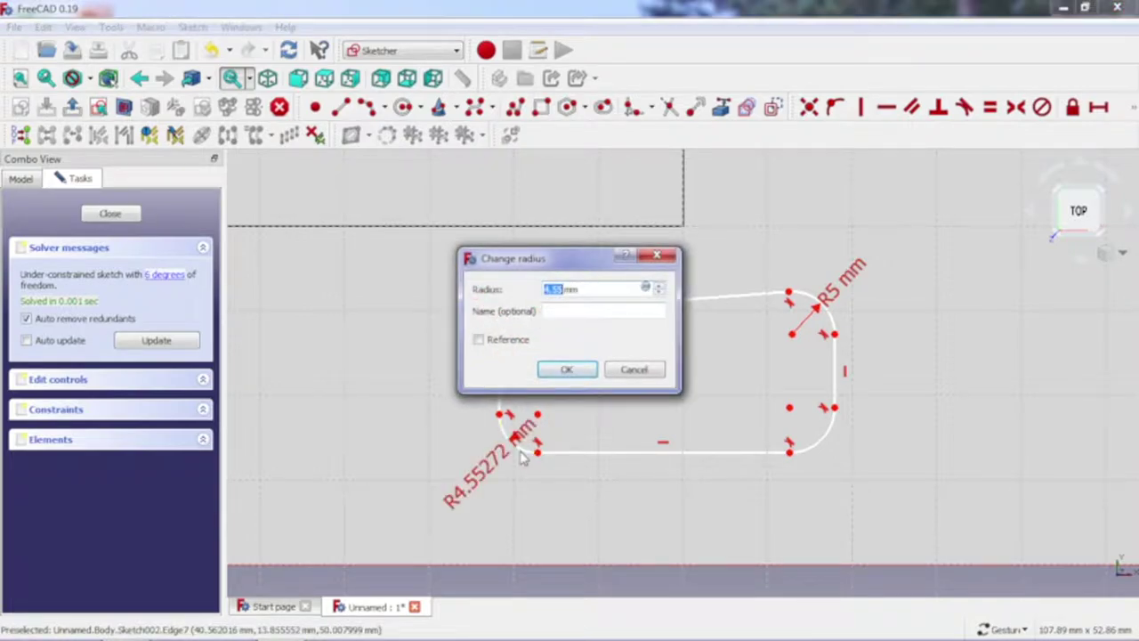
text(5)
key(Return)
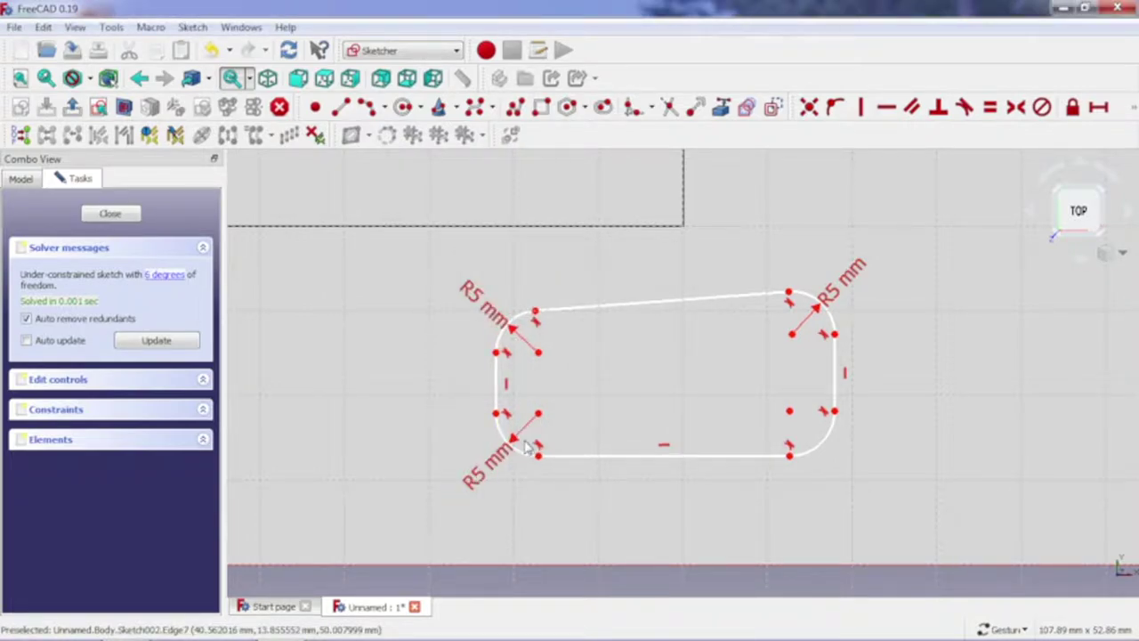
click(834, 447)
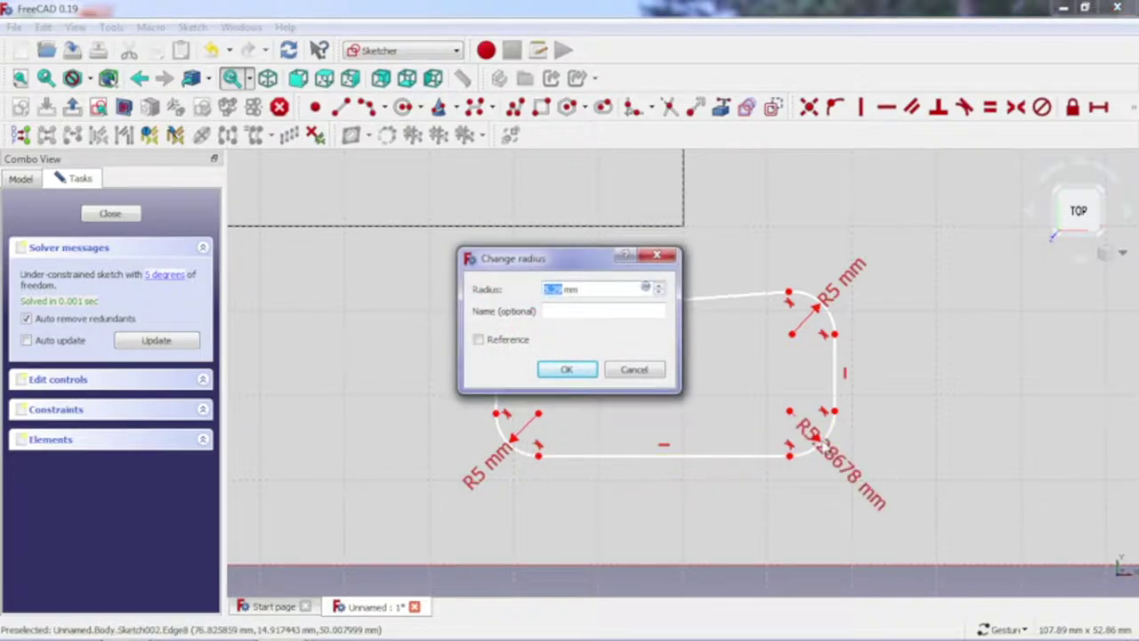
text(5)
key(Return)
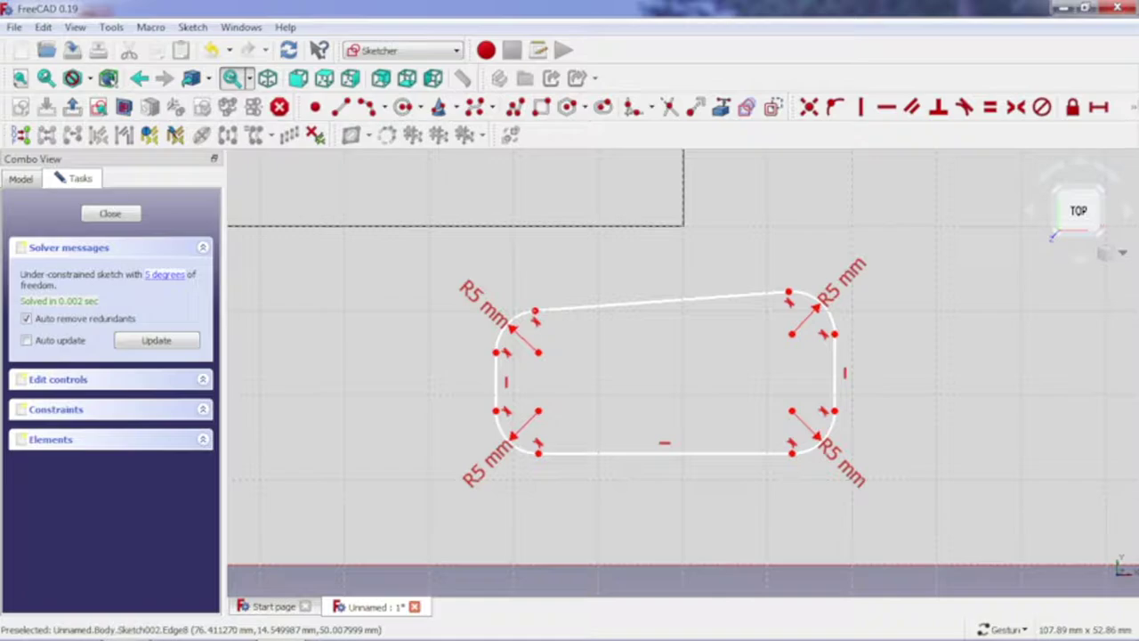
Step: Constrain the vertical distance between the upper and lower edges to 15 mm at both ends and place both dimensions outside the slot
click(807, 141)
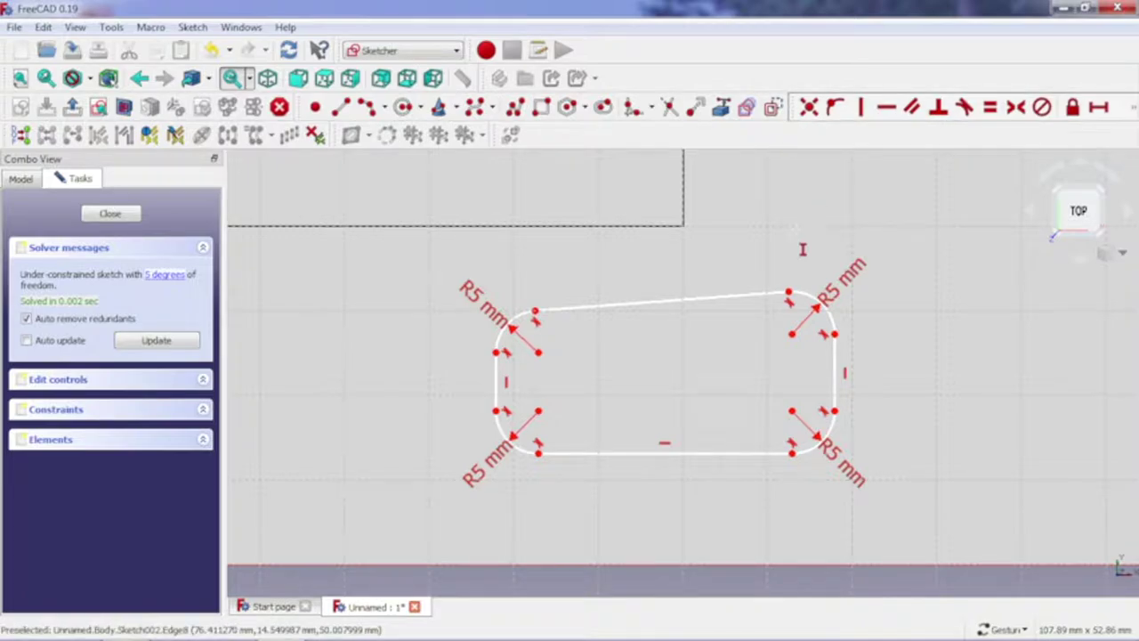
click(789, 293)
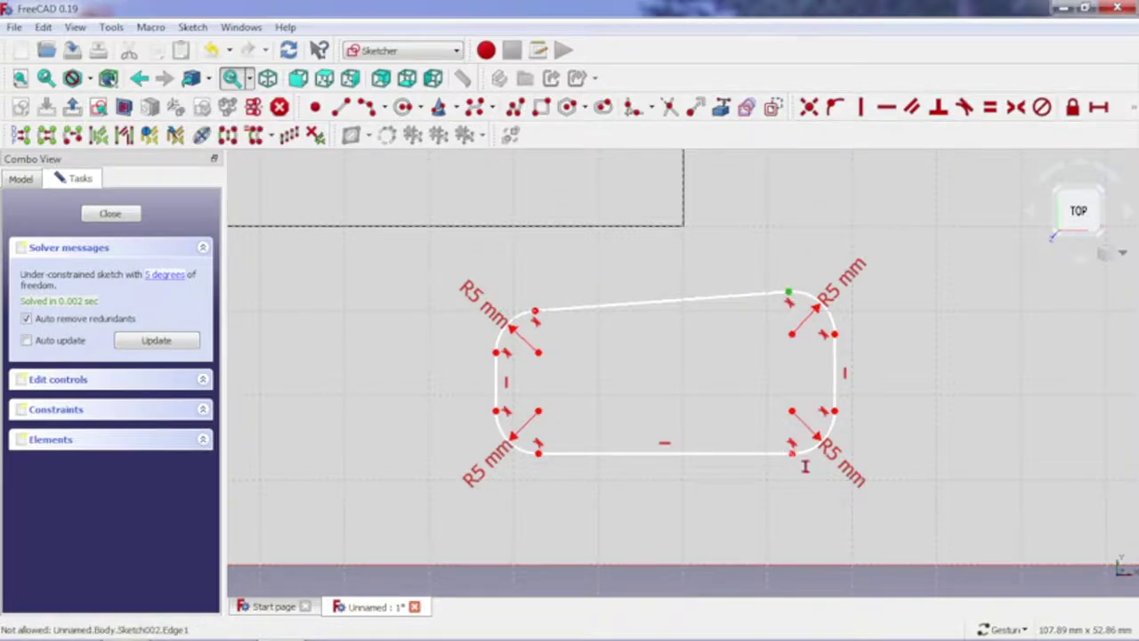
click(792, 453)
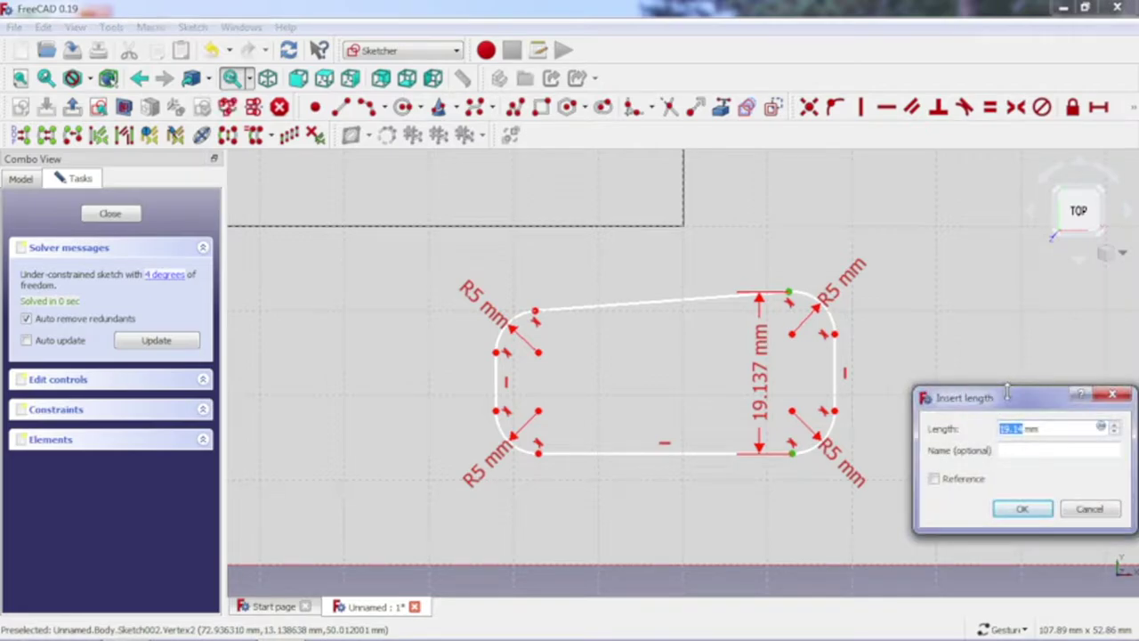
text(15)
key(Return)
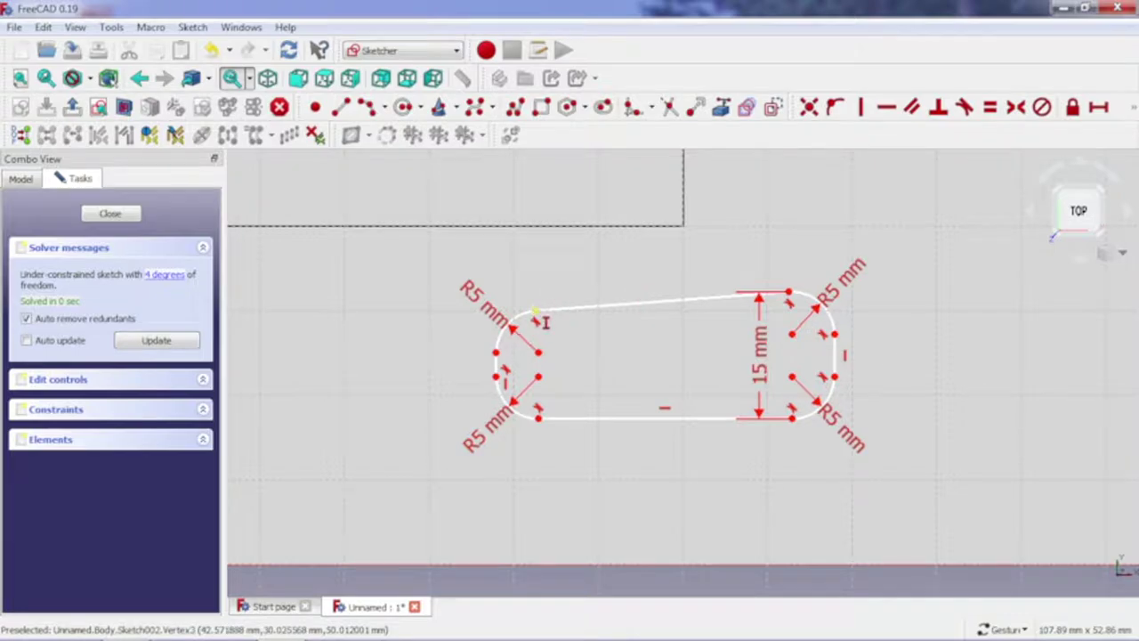
click(536, 313)
click(539, 418)
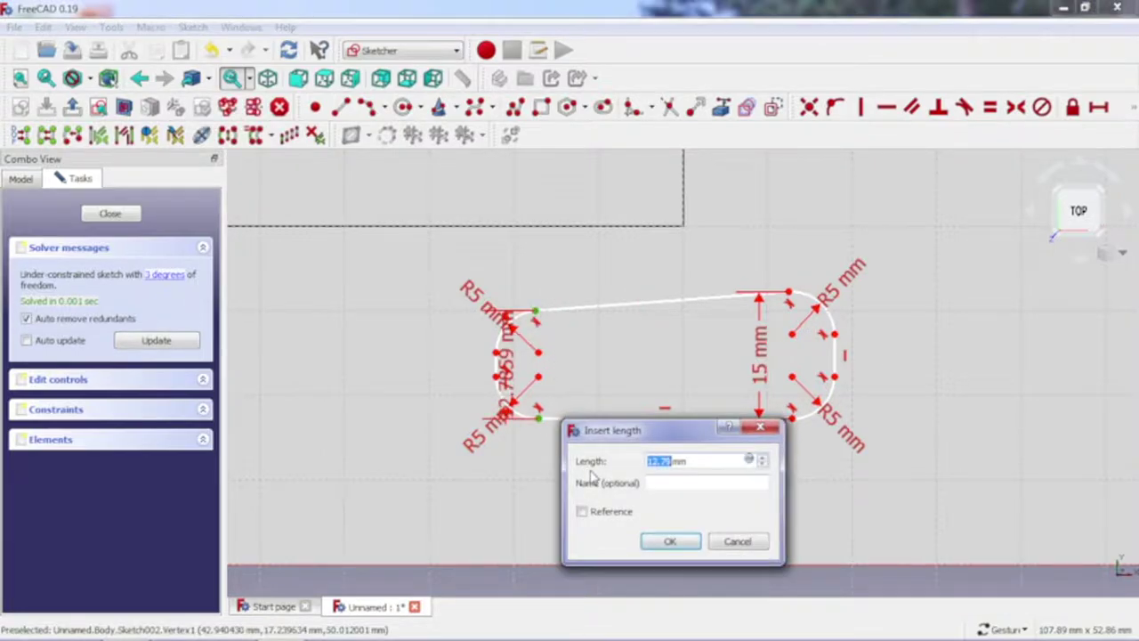
text(15)
key(Return)
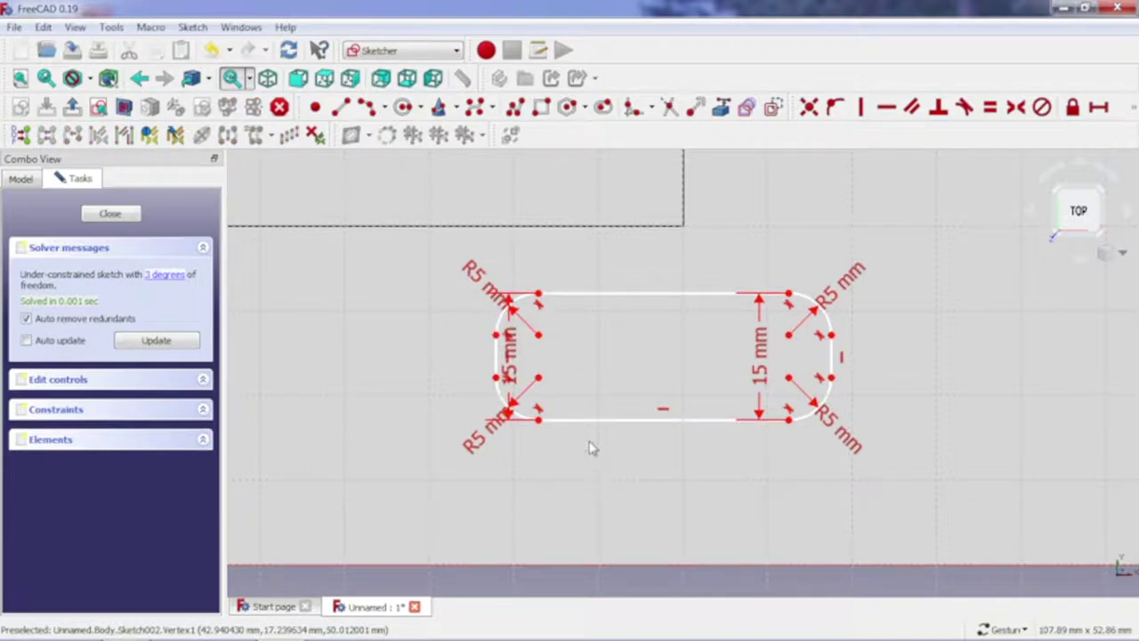
drag(518, 370, 412, 358)
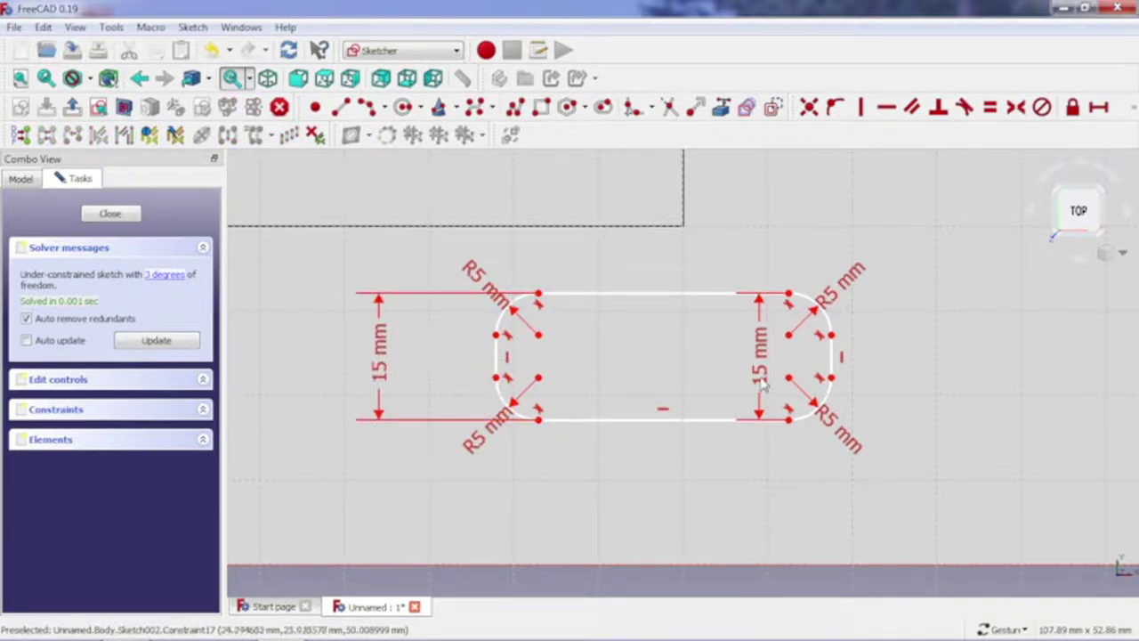
drag(759, 374, 963, 378)
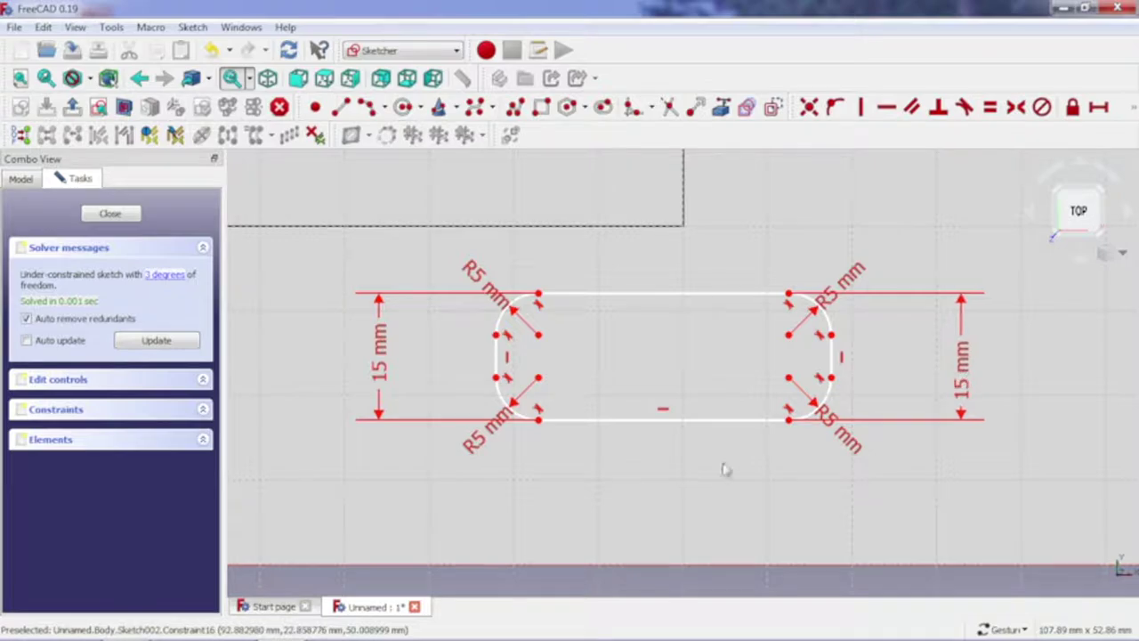
Step: Constrain the horizontal distance from the origin to the lower edge's left endpoint to 40 mm
scroll(683, 485, down, 2)
scroll(561, 520, up, 1)
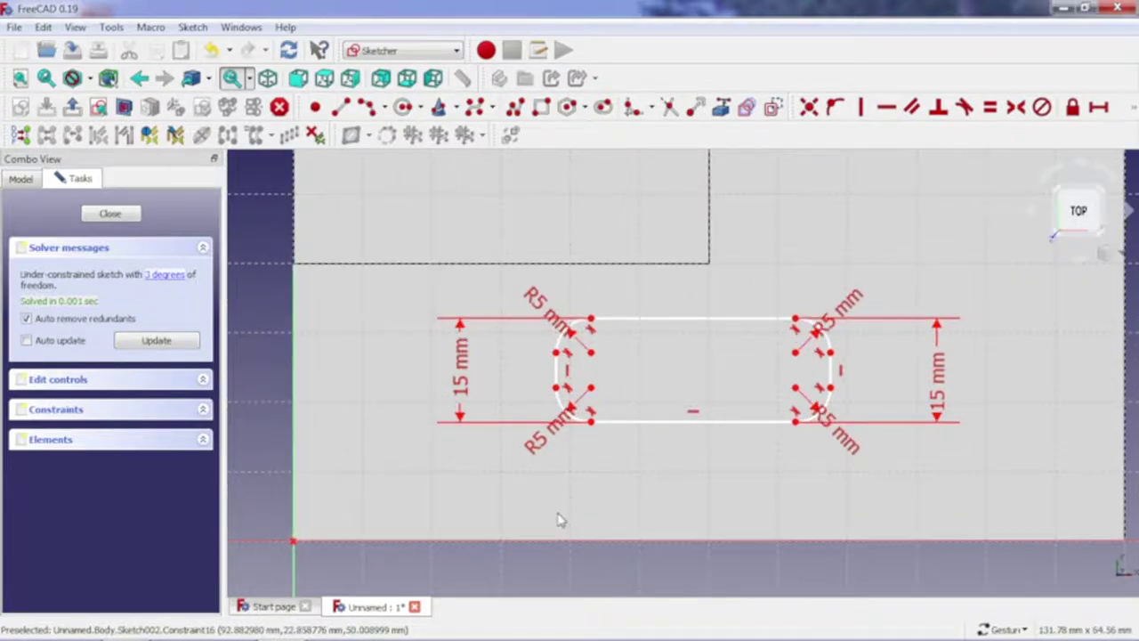
click(1100, 108)
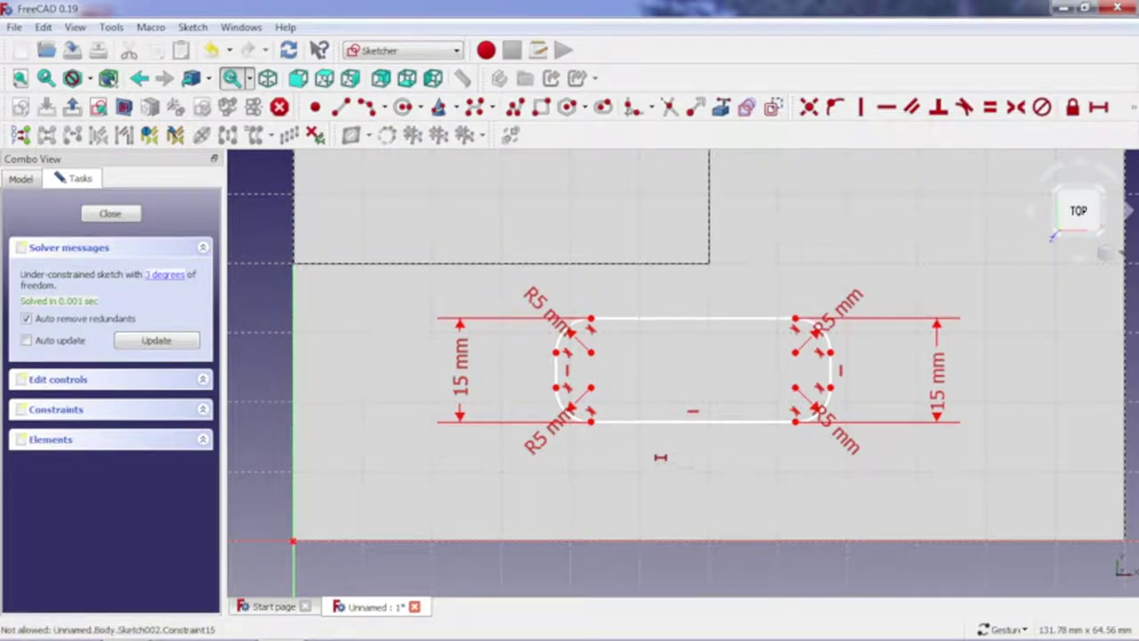
click(591, 421)
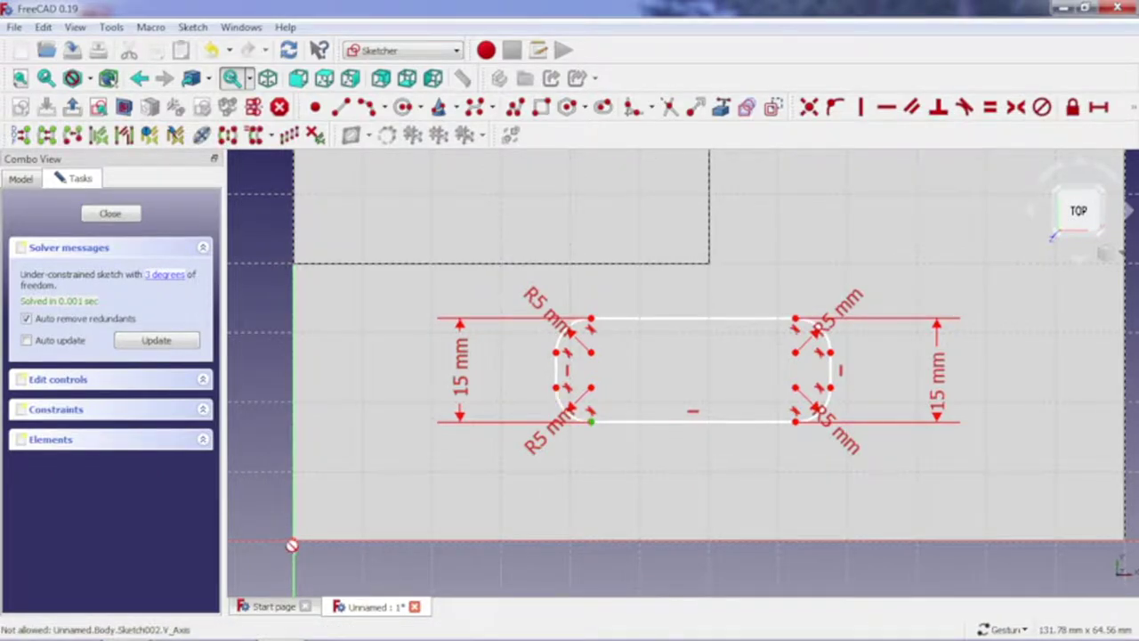
click(293, 541)
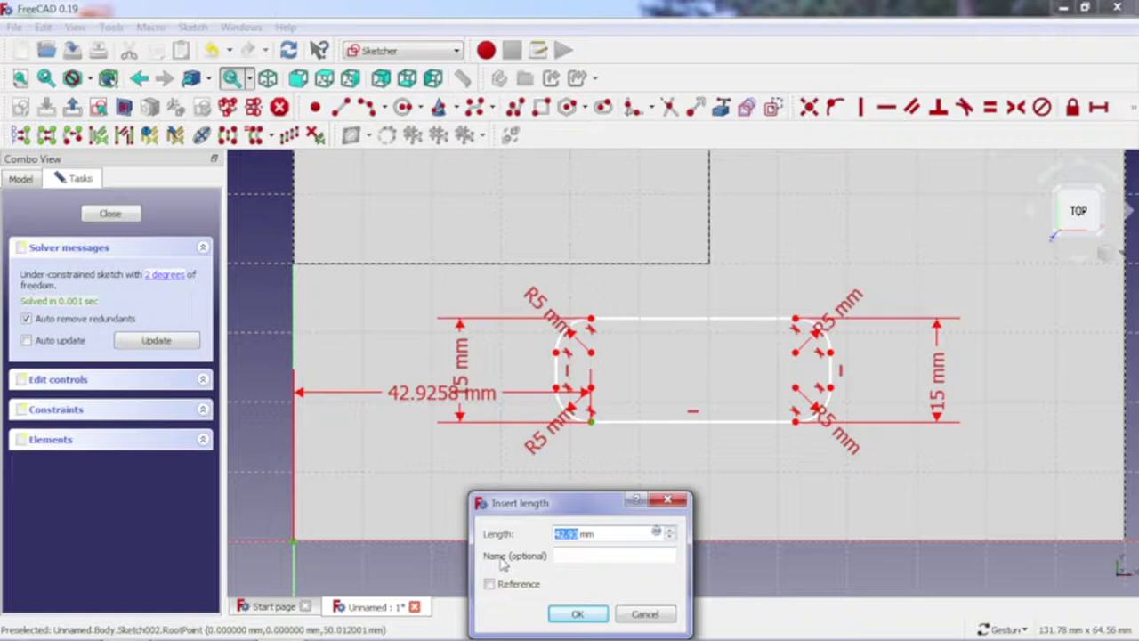
text(40)
key(Return)
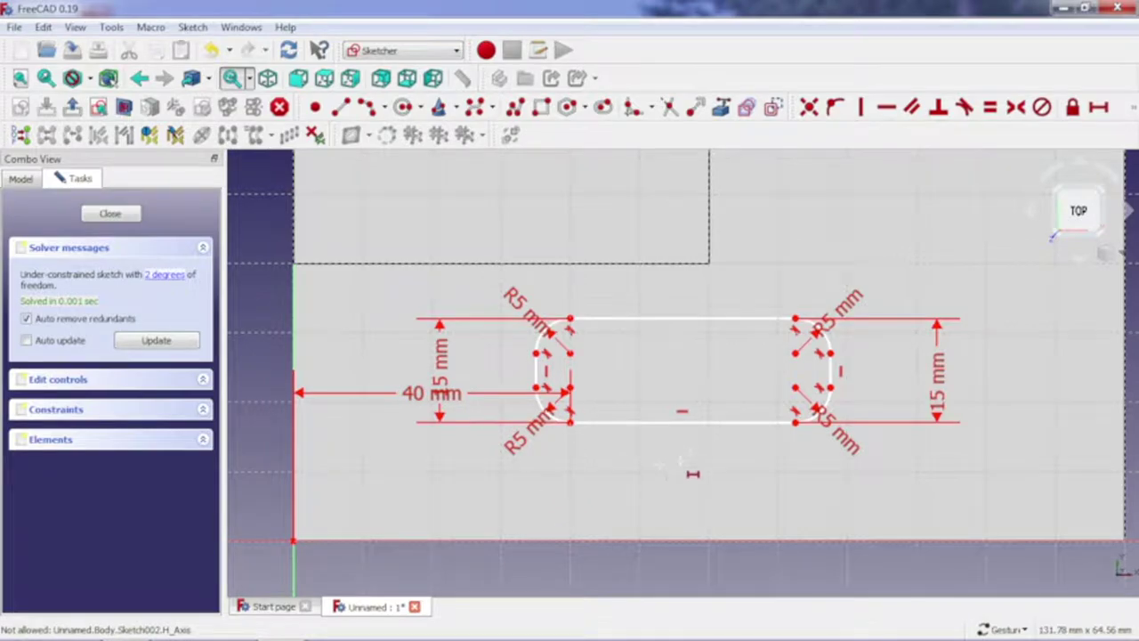
Step: Constrain the horizontal length of the slot's upper straight edge to 35 mm
click(725, 318)
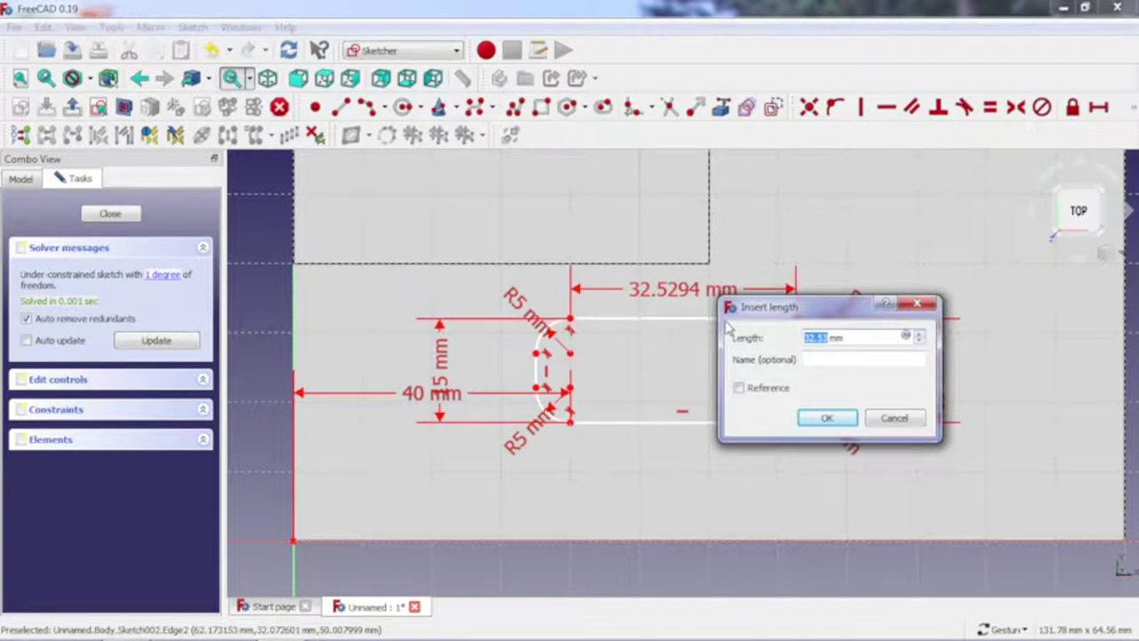
text(35)
key(Return)
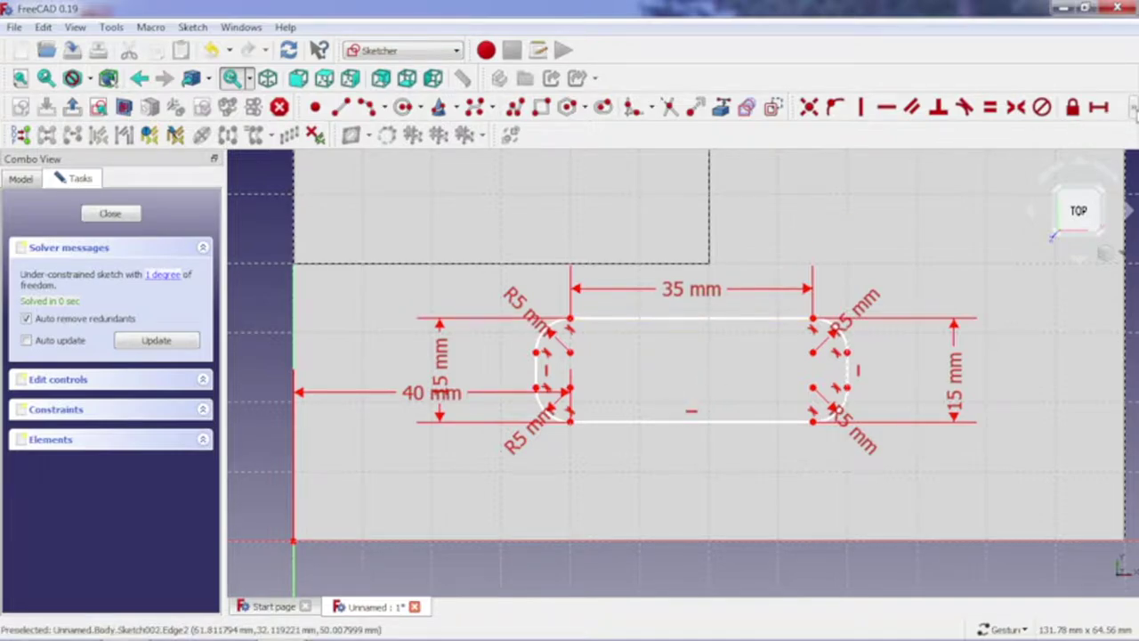
Step: Constrain the vertical distance from the origin to the lower edge's left endpoint to 15 mm
click(1129, 108)
click(810, 133)
click(570, 420)
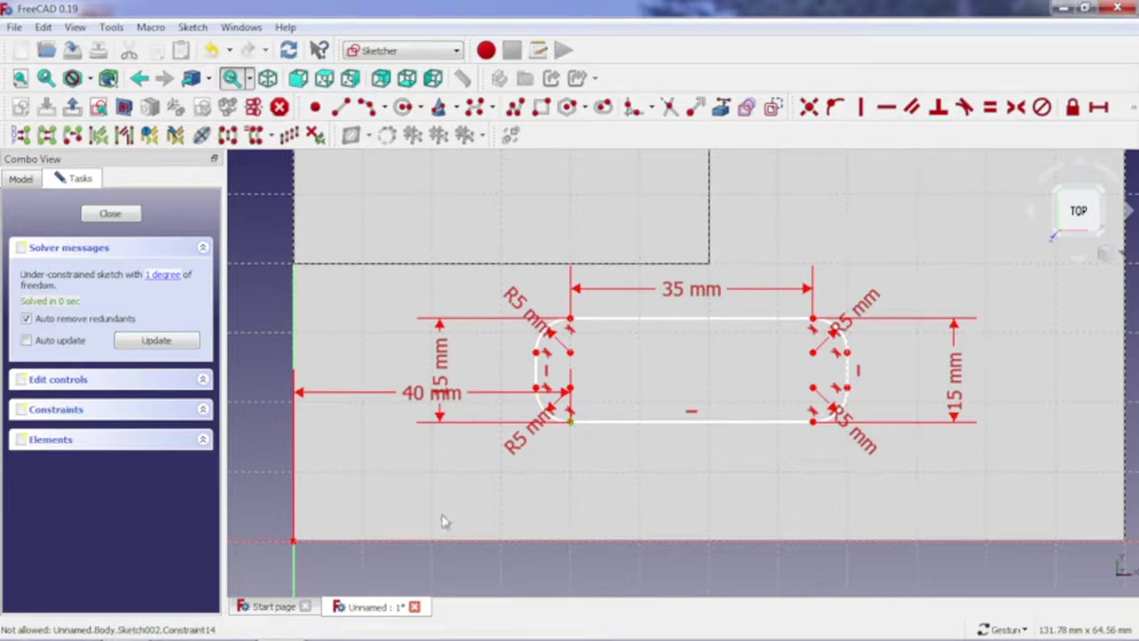
click(298, 548)
text(15)
key(Return)
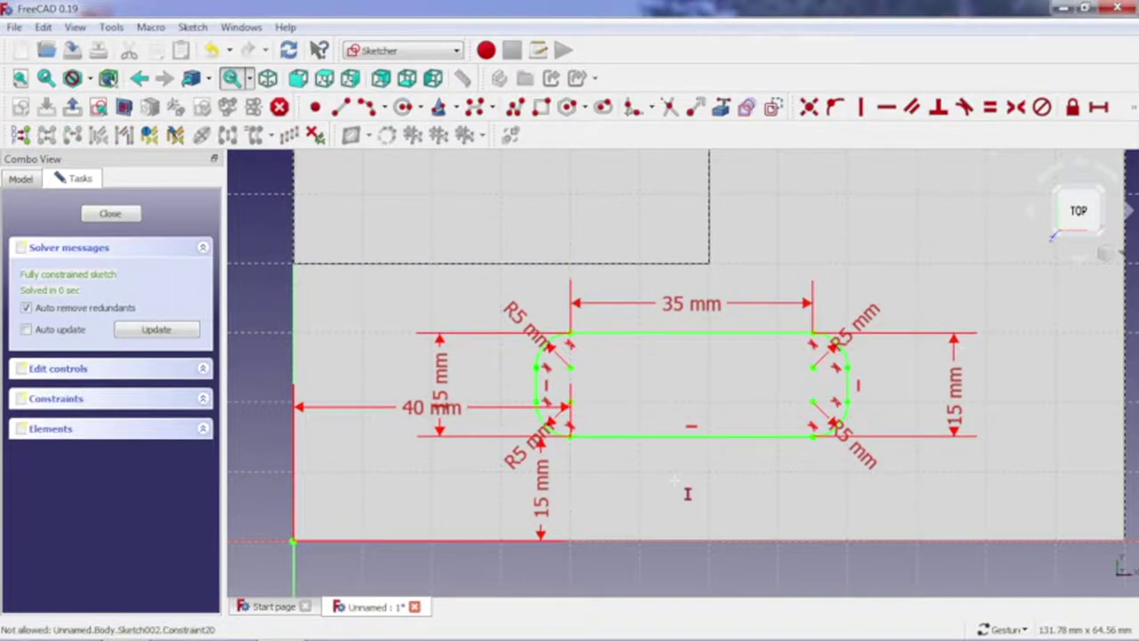
Step: Place the 15 mm position dimension left of the base outline and the 40 mm position dimension below it
drag(542, 503, 247, 512)
scroll(361, 511, down, 1)
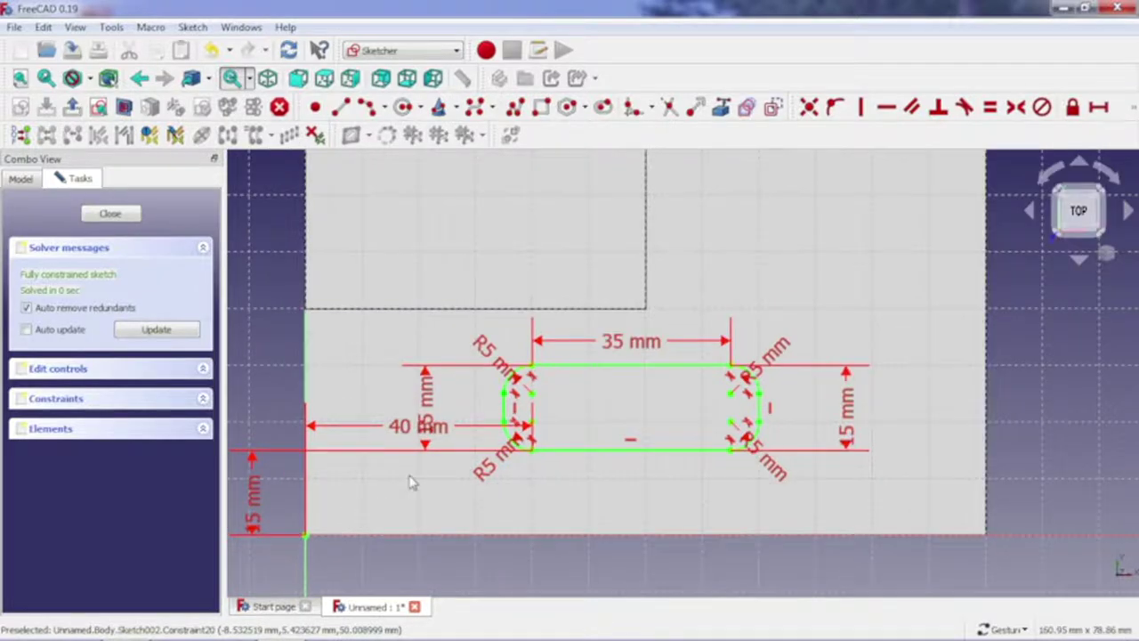
click(434, 431)
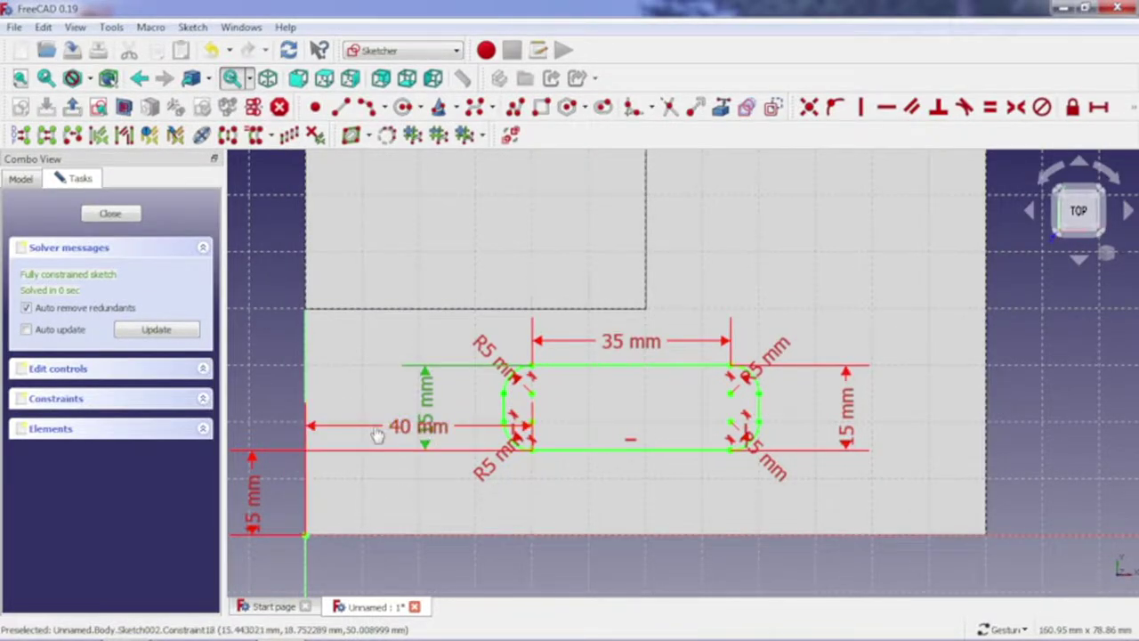
mouse_move(381, 429)
mouse_down()
mouse_move(399, 427)
mouse_move(396, 476)
mouse_move(423, 578)
mouse_move(441, 576)
mouse_up()
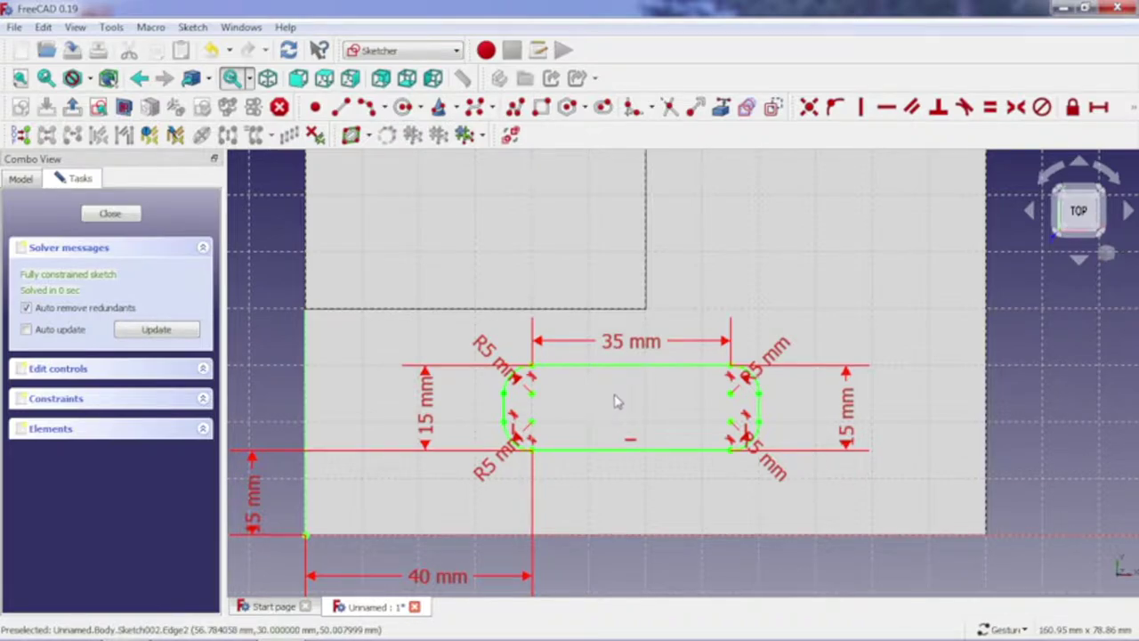
Step: Close the slot sketch and cut it into the base as a pocket 20 mm deep
click(111, 215)
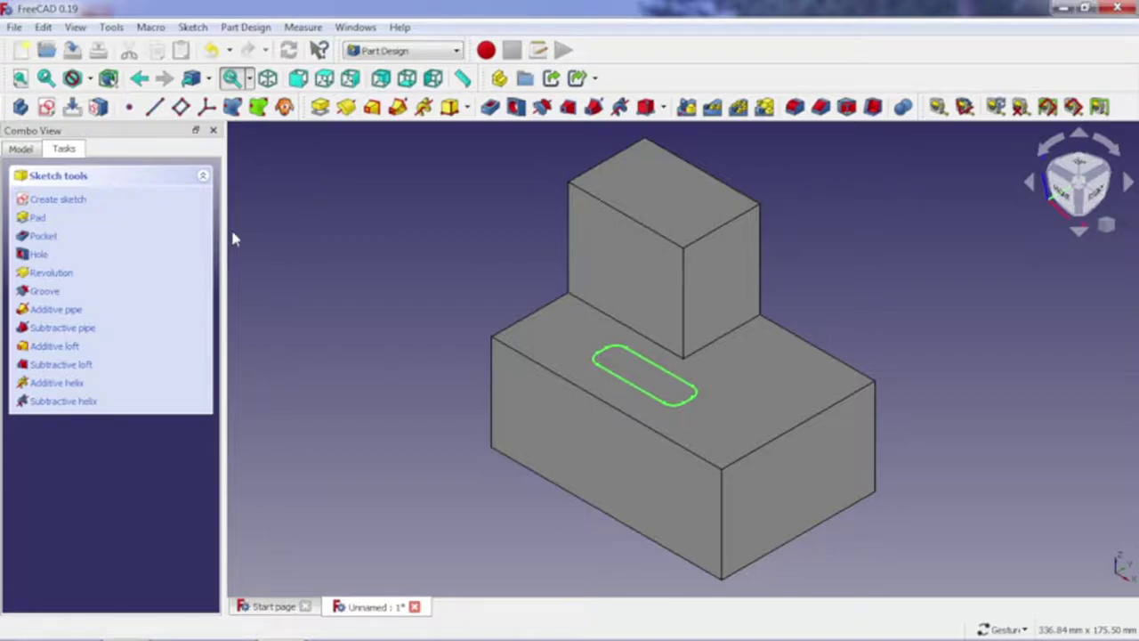
click(489, 107)
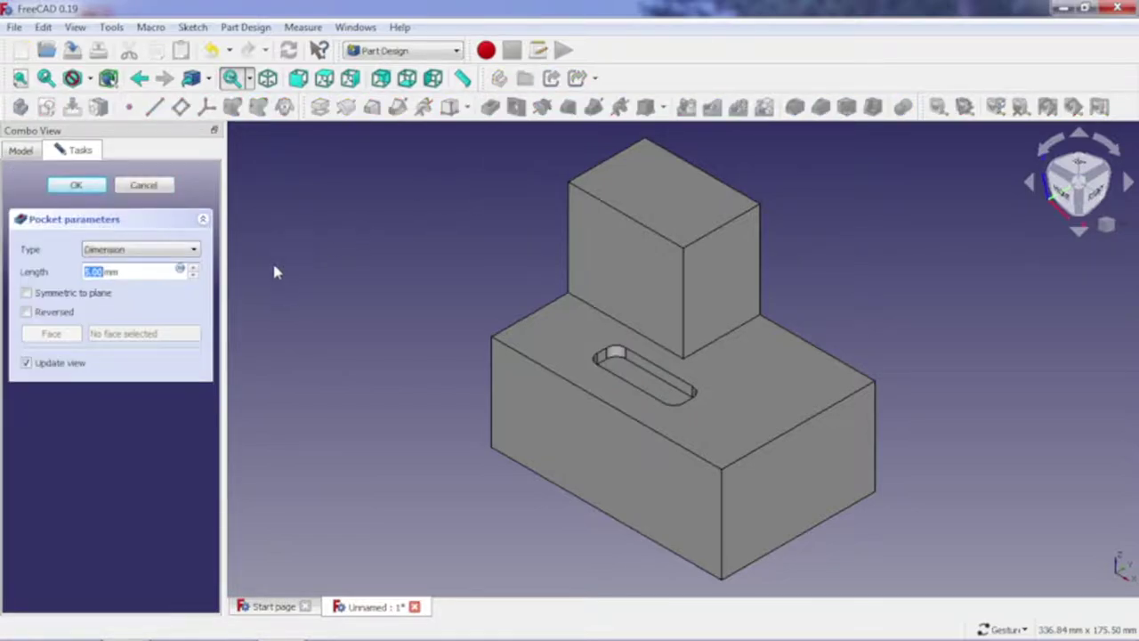
text(20)
key(Return)
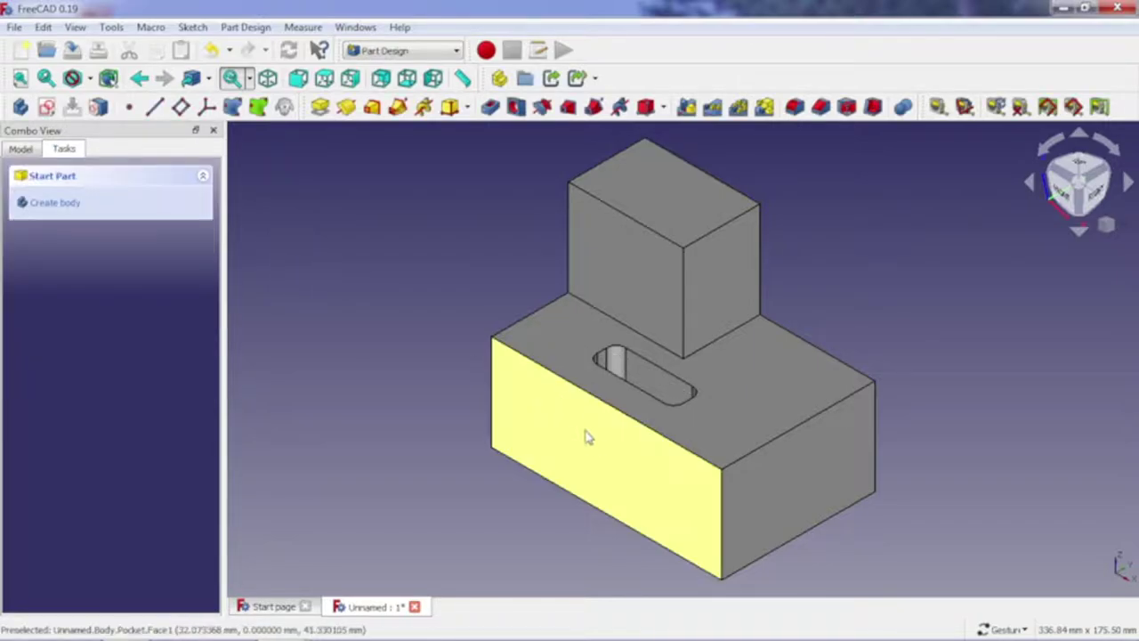
Step: Fillet the raised block's vertical edge at its free front corner with a 10 mm radius
drag(529, 528, 570, 531)
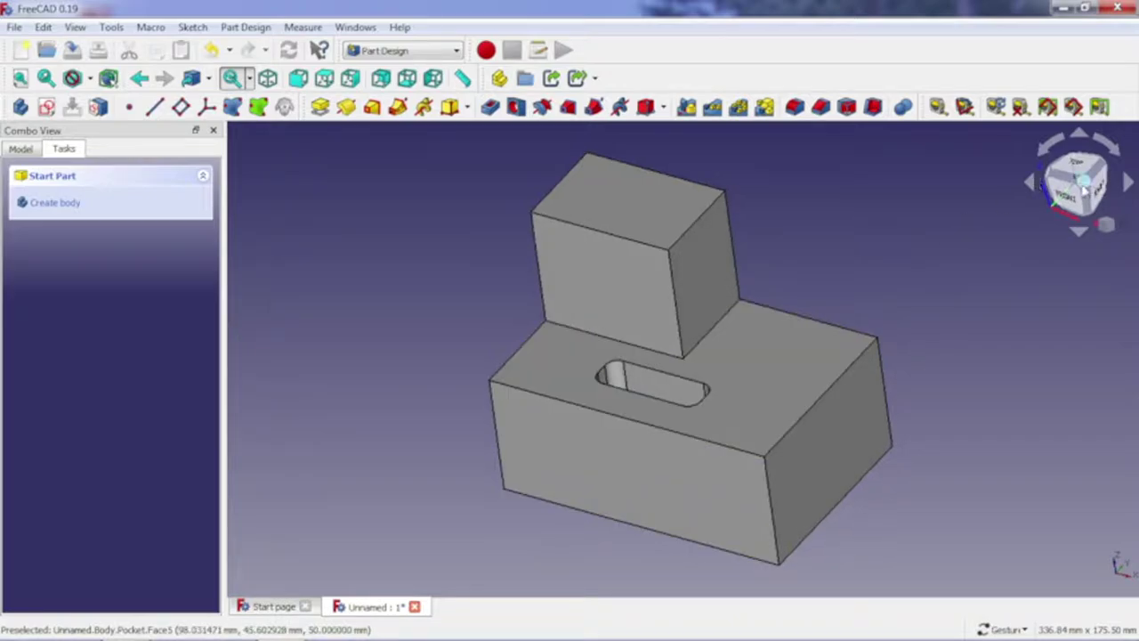
click(1084, 194)
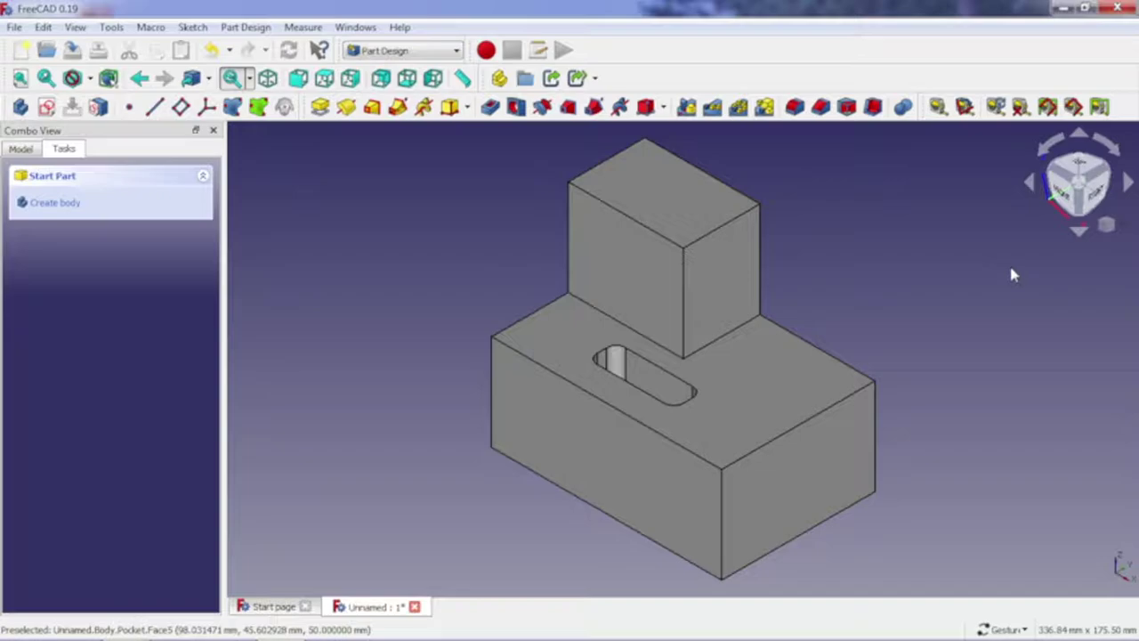
click(683, 287)
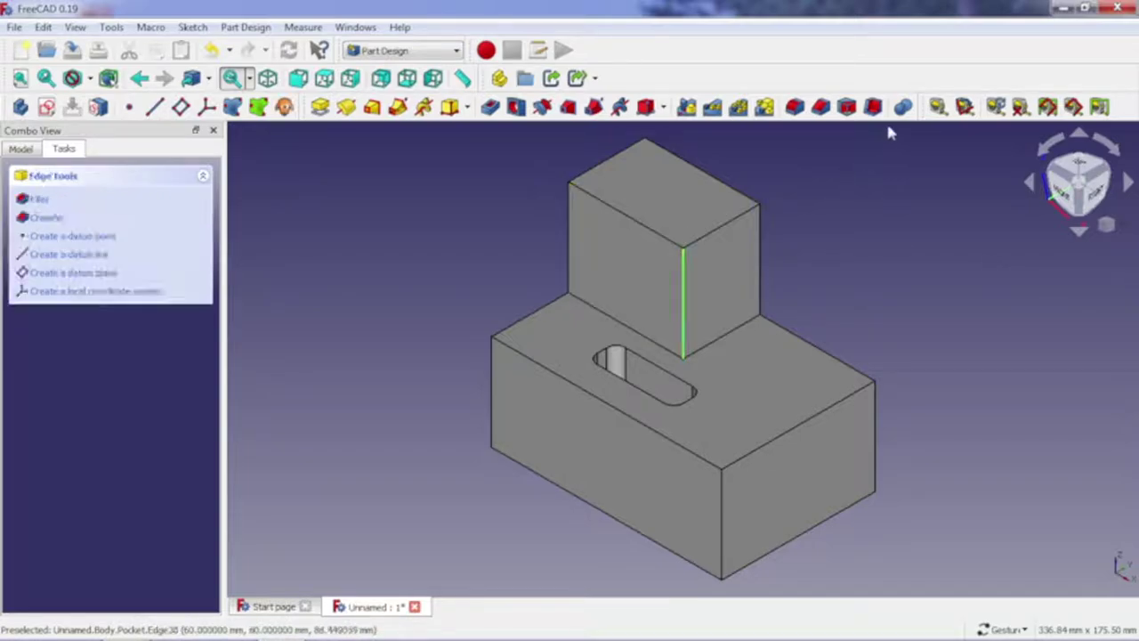
click(795, 107)
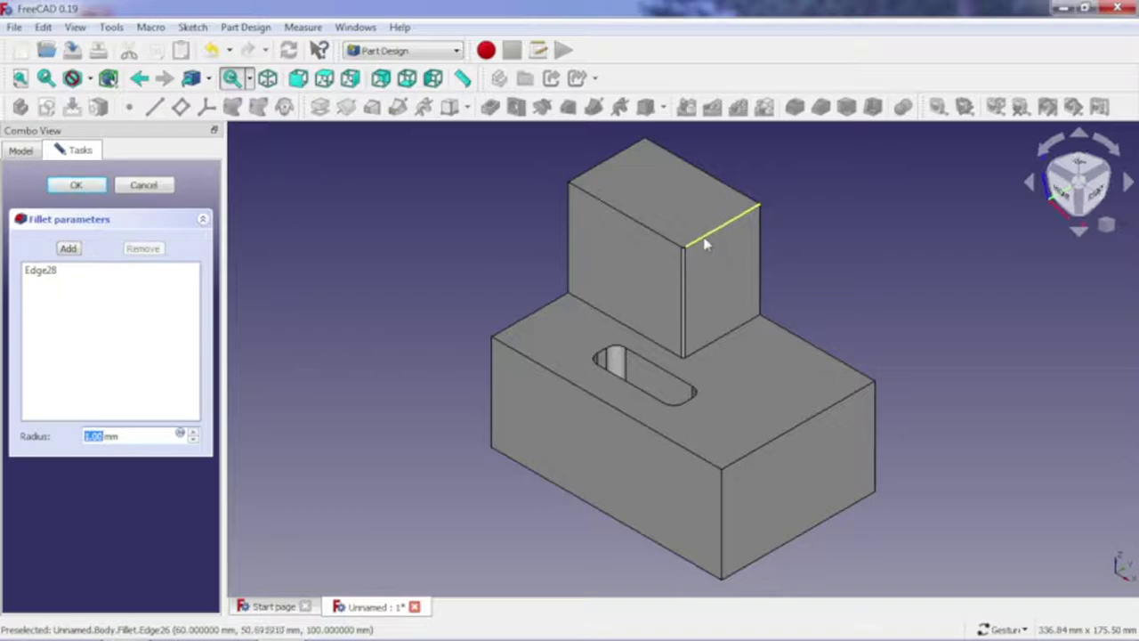
text(10)
key(Return)
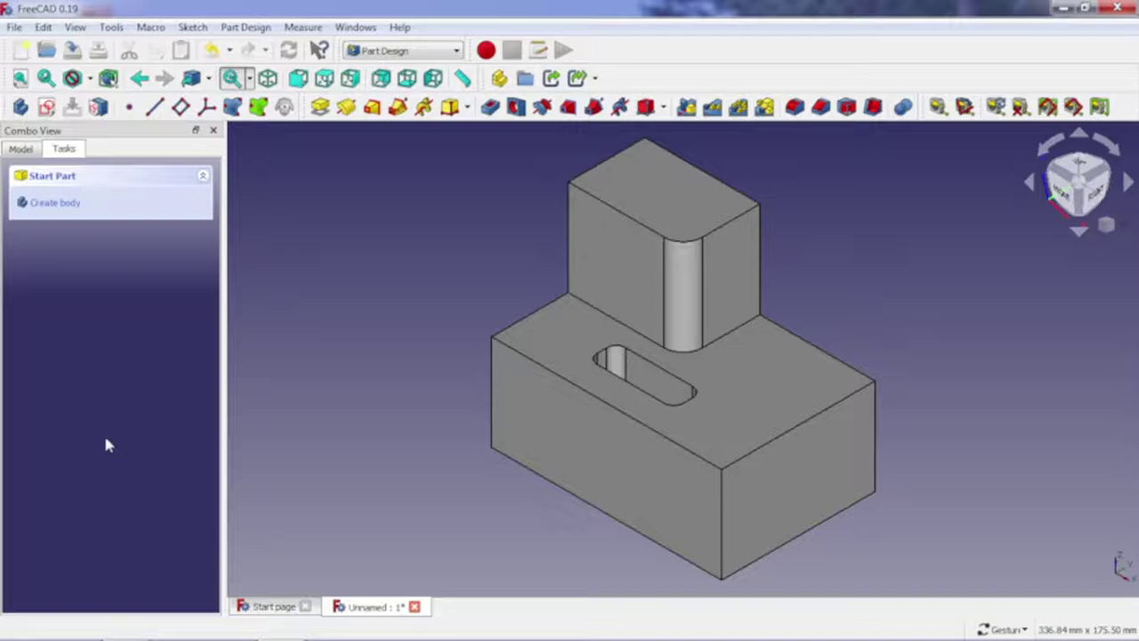
Step: Start a fillet on the edge where the raised block's front face meets the base's top face
click(620, 328)
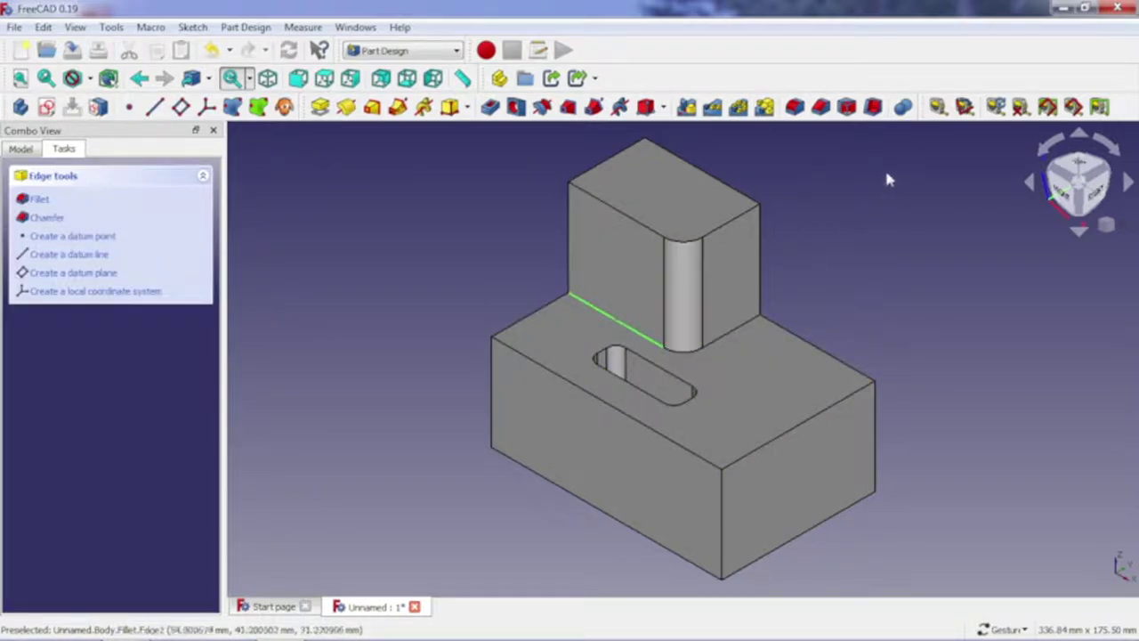
click(794, 107)
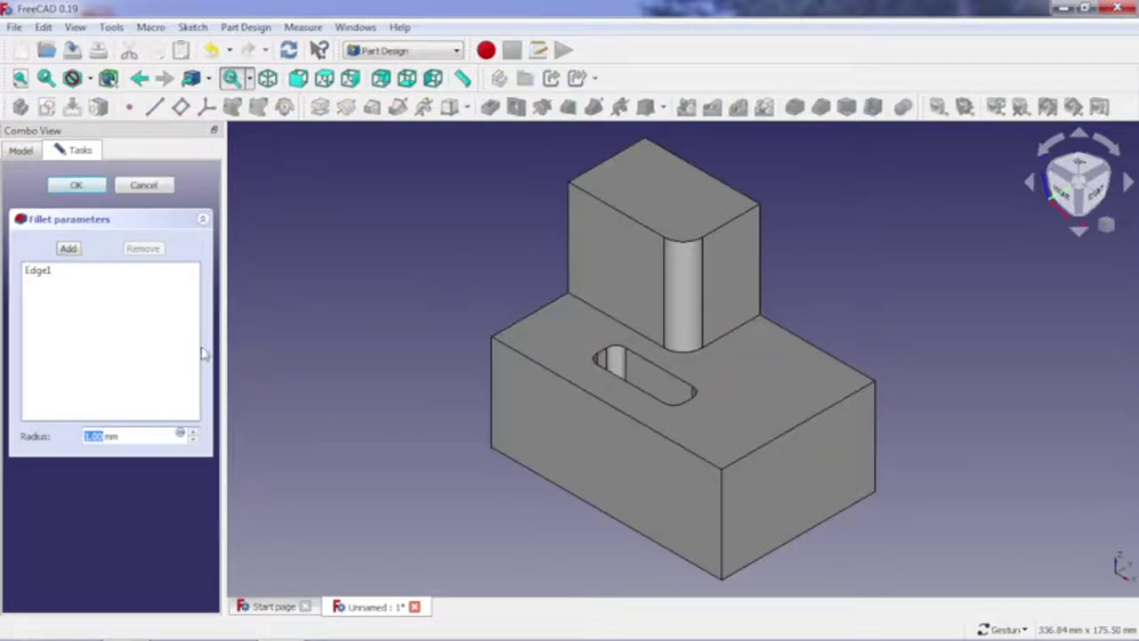